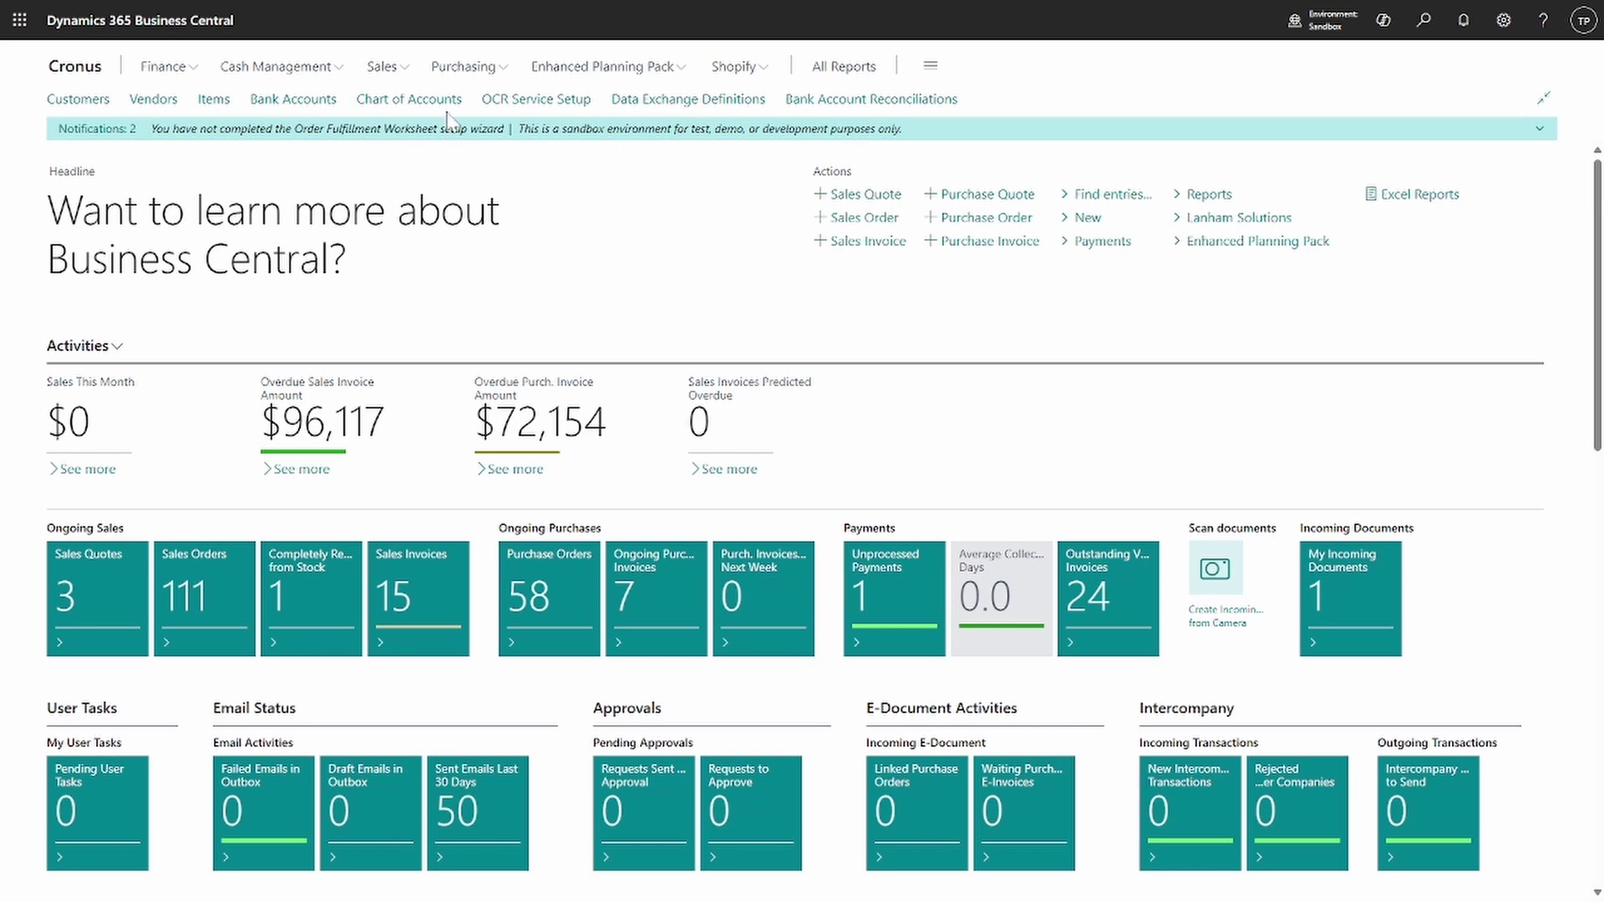
Open School of Fine Art's customer card and its Document Layouts
left_click(78, 98)
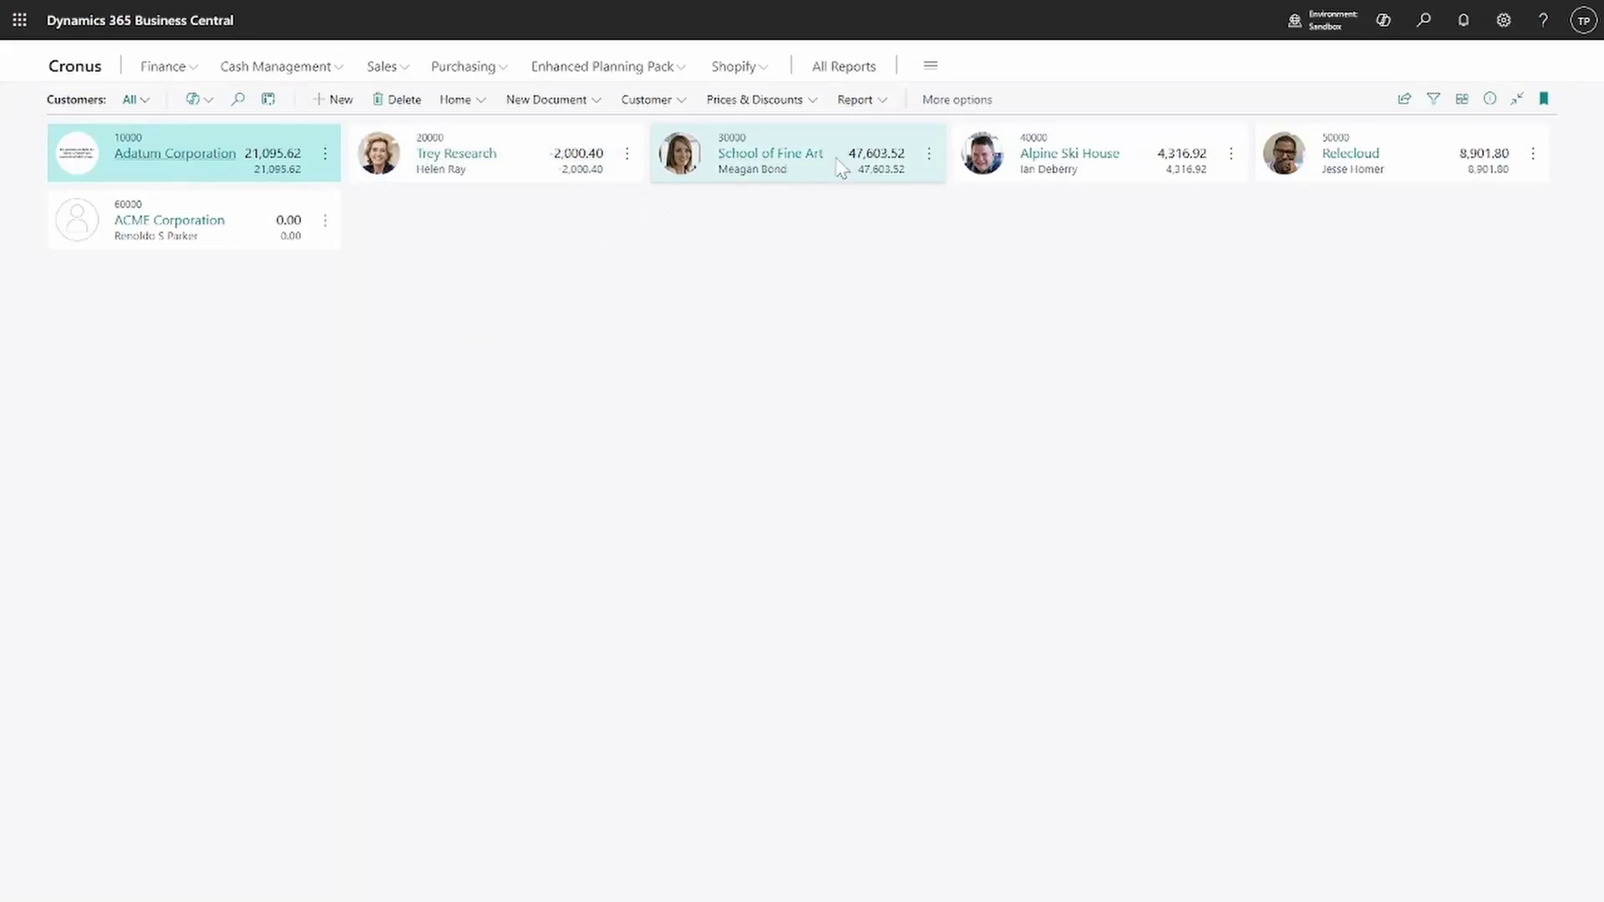
left_click(770, 153)
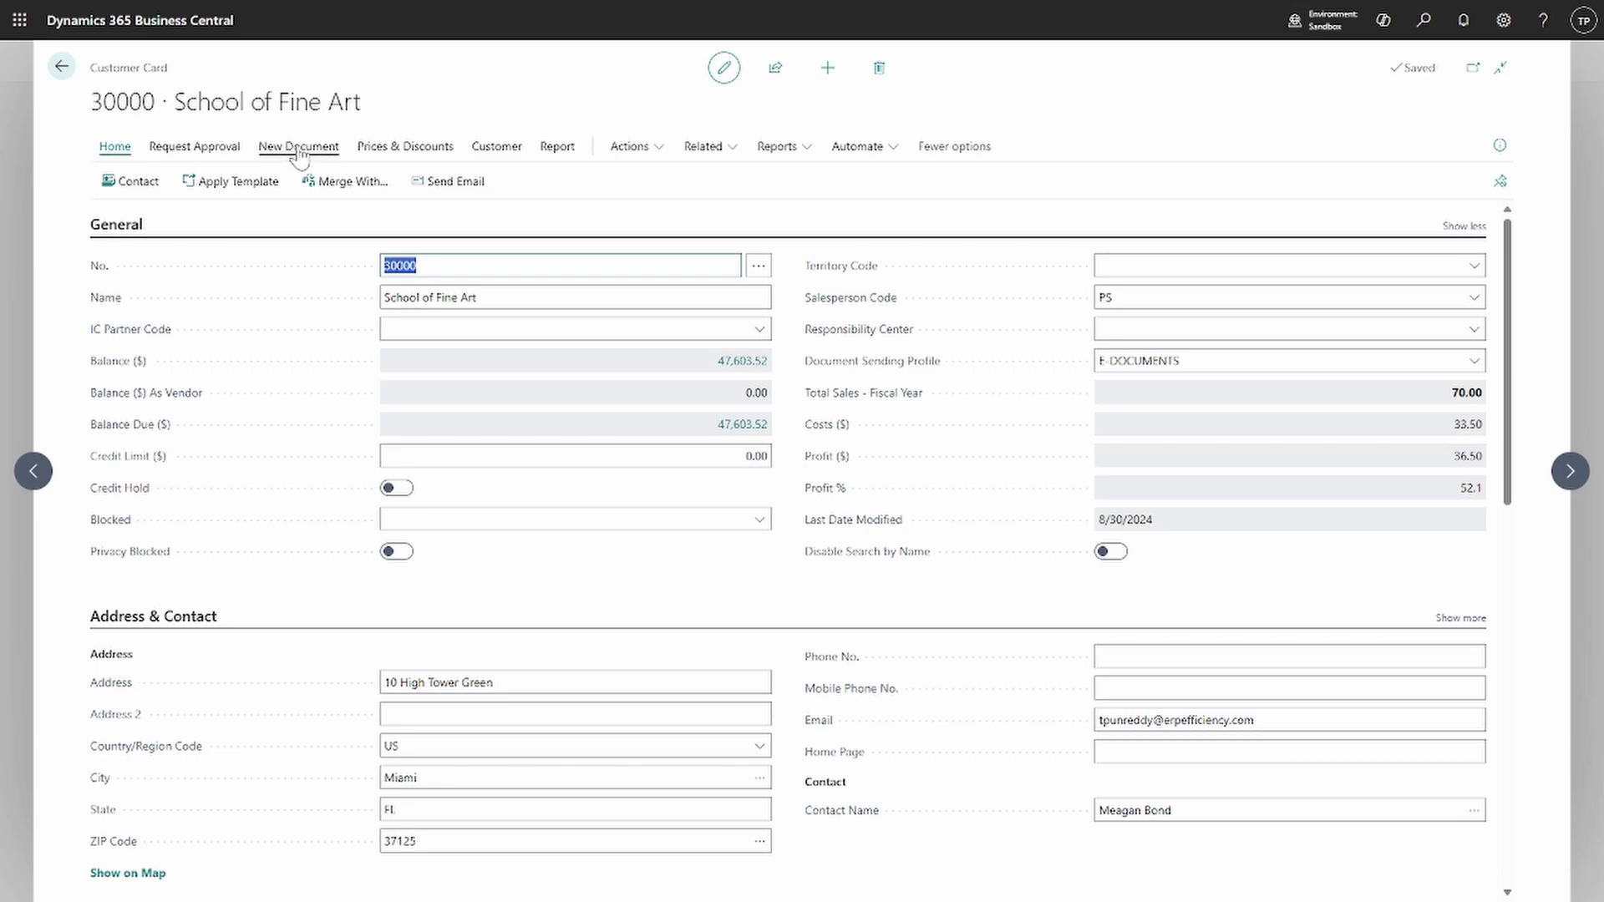
left_click(496, 146)
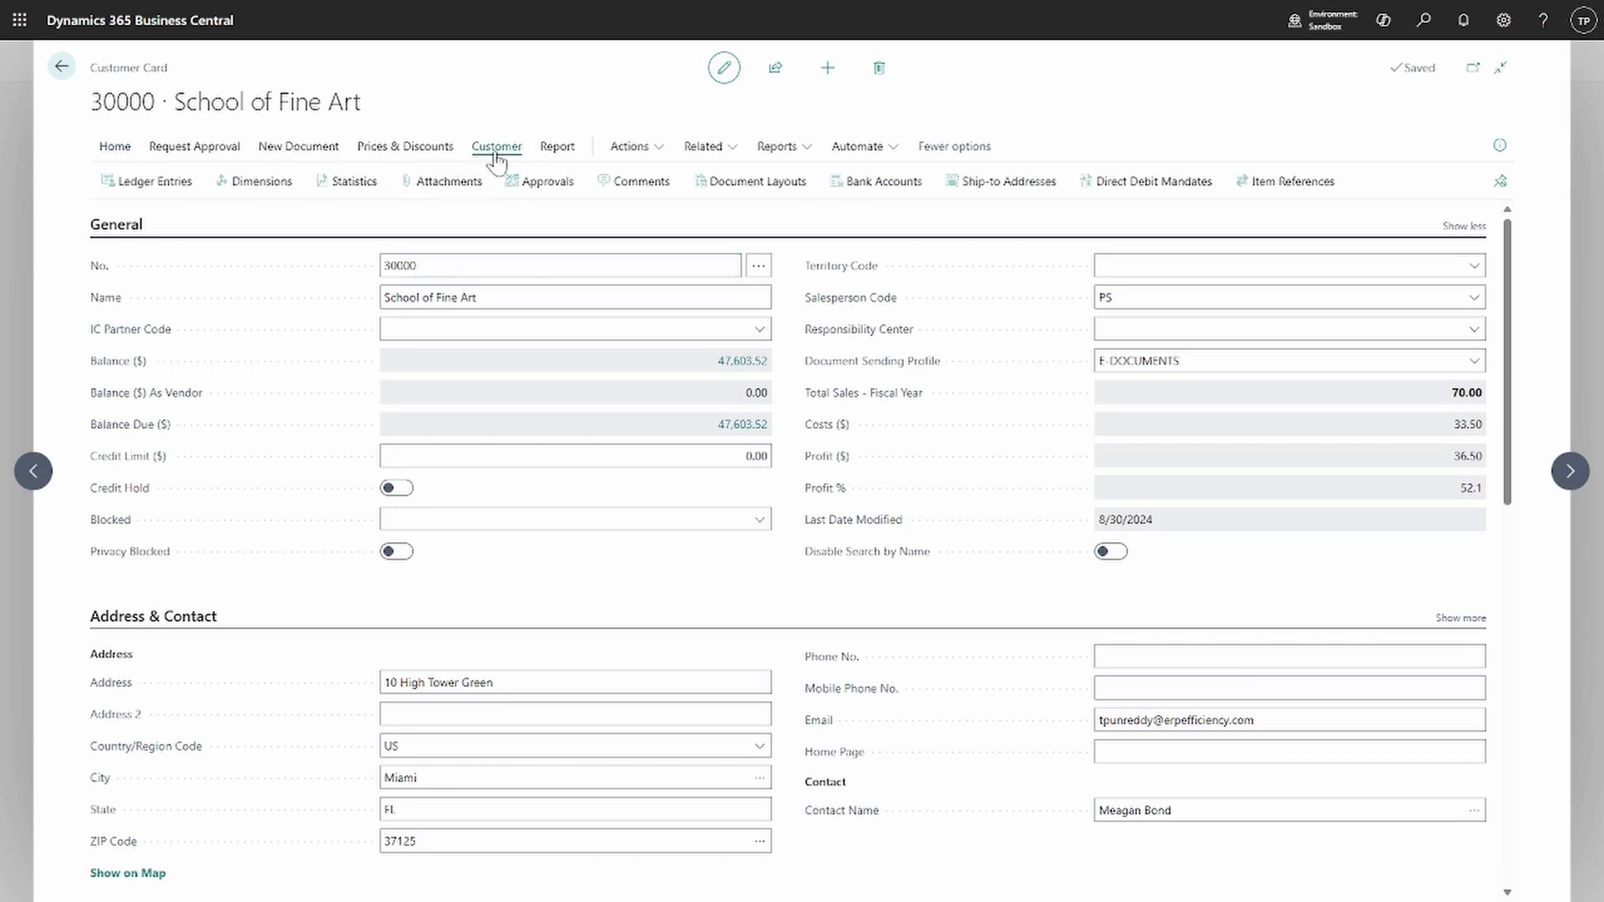
left_click(757, 181)
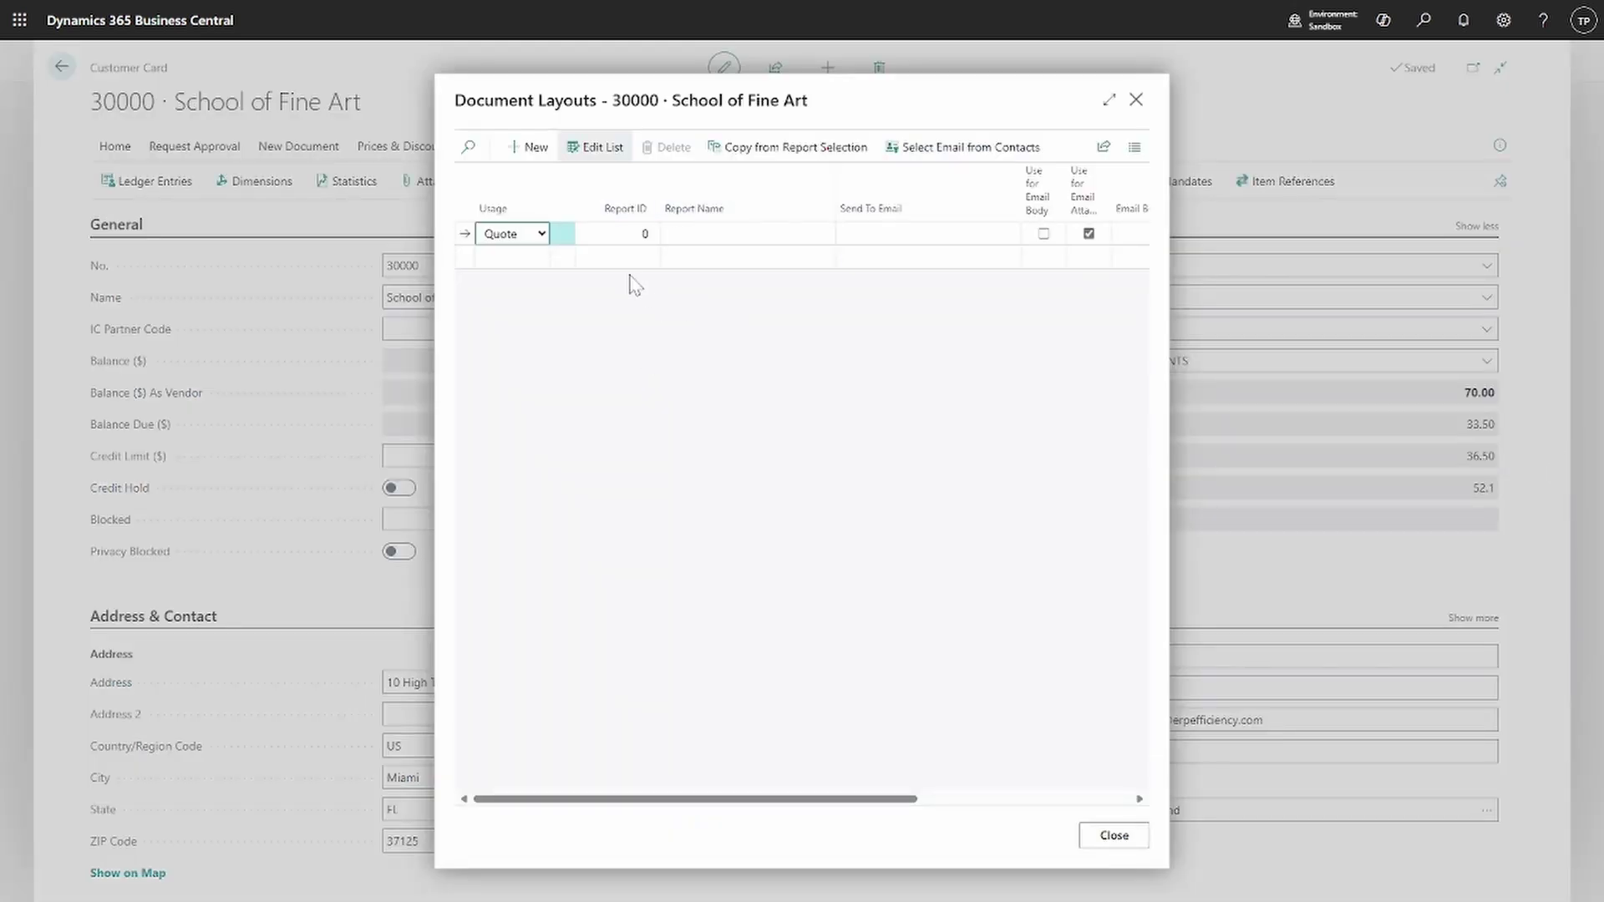
Add a Customer Statement layout using report 1316 and start entering the send-to email
left_click(541, 234)
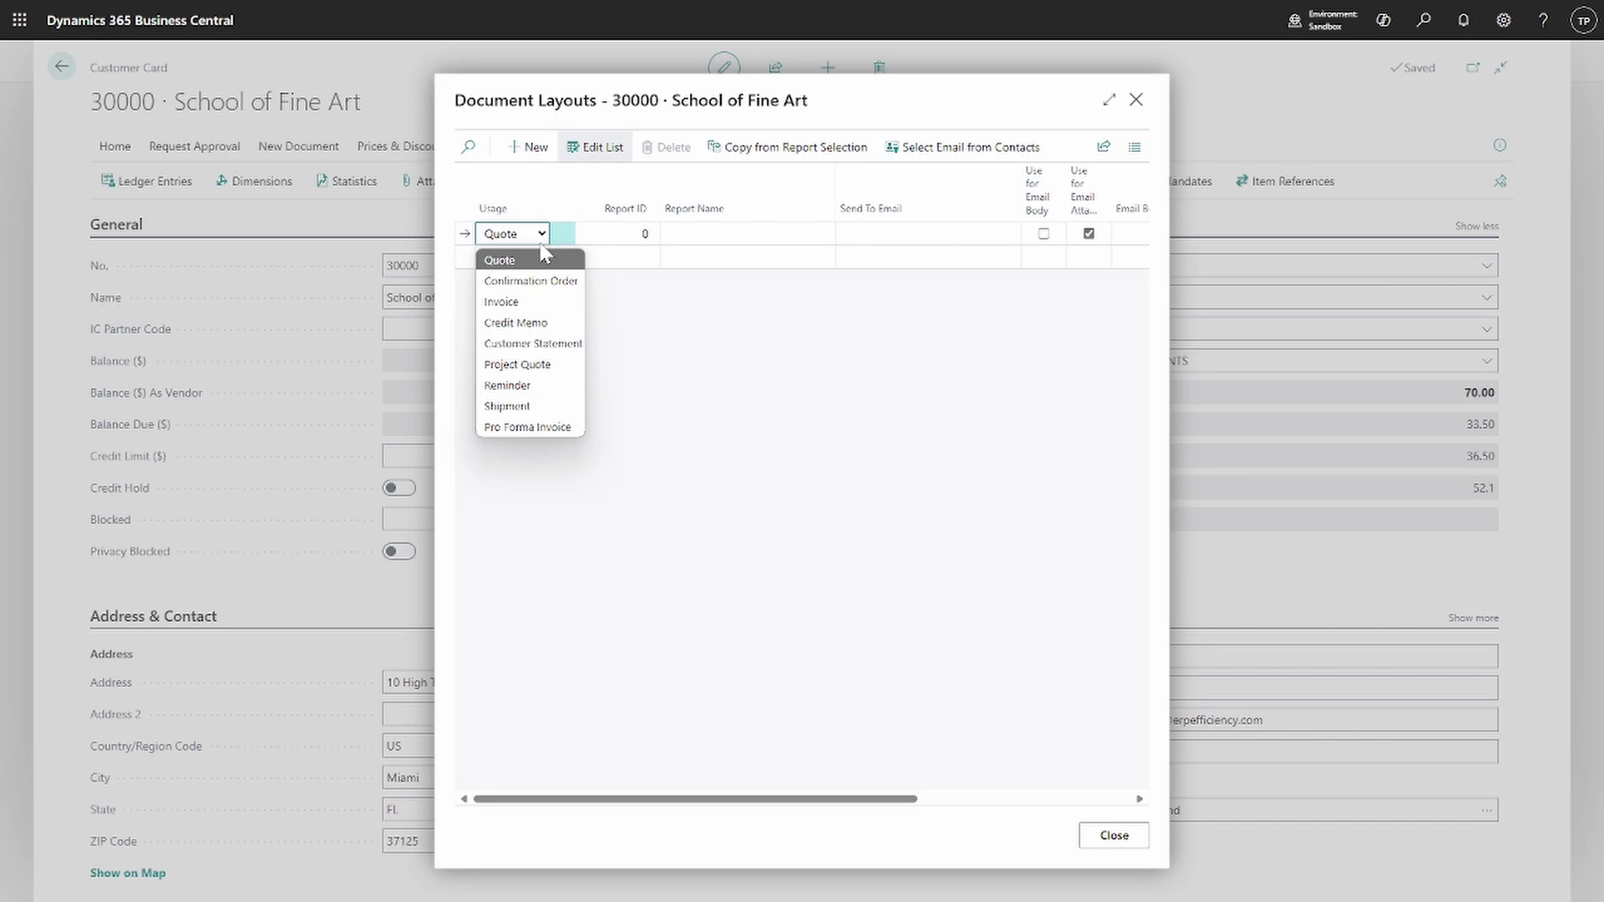
left_click(526, 345)
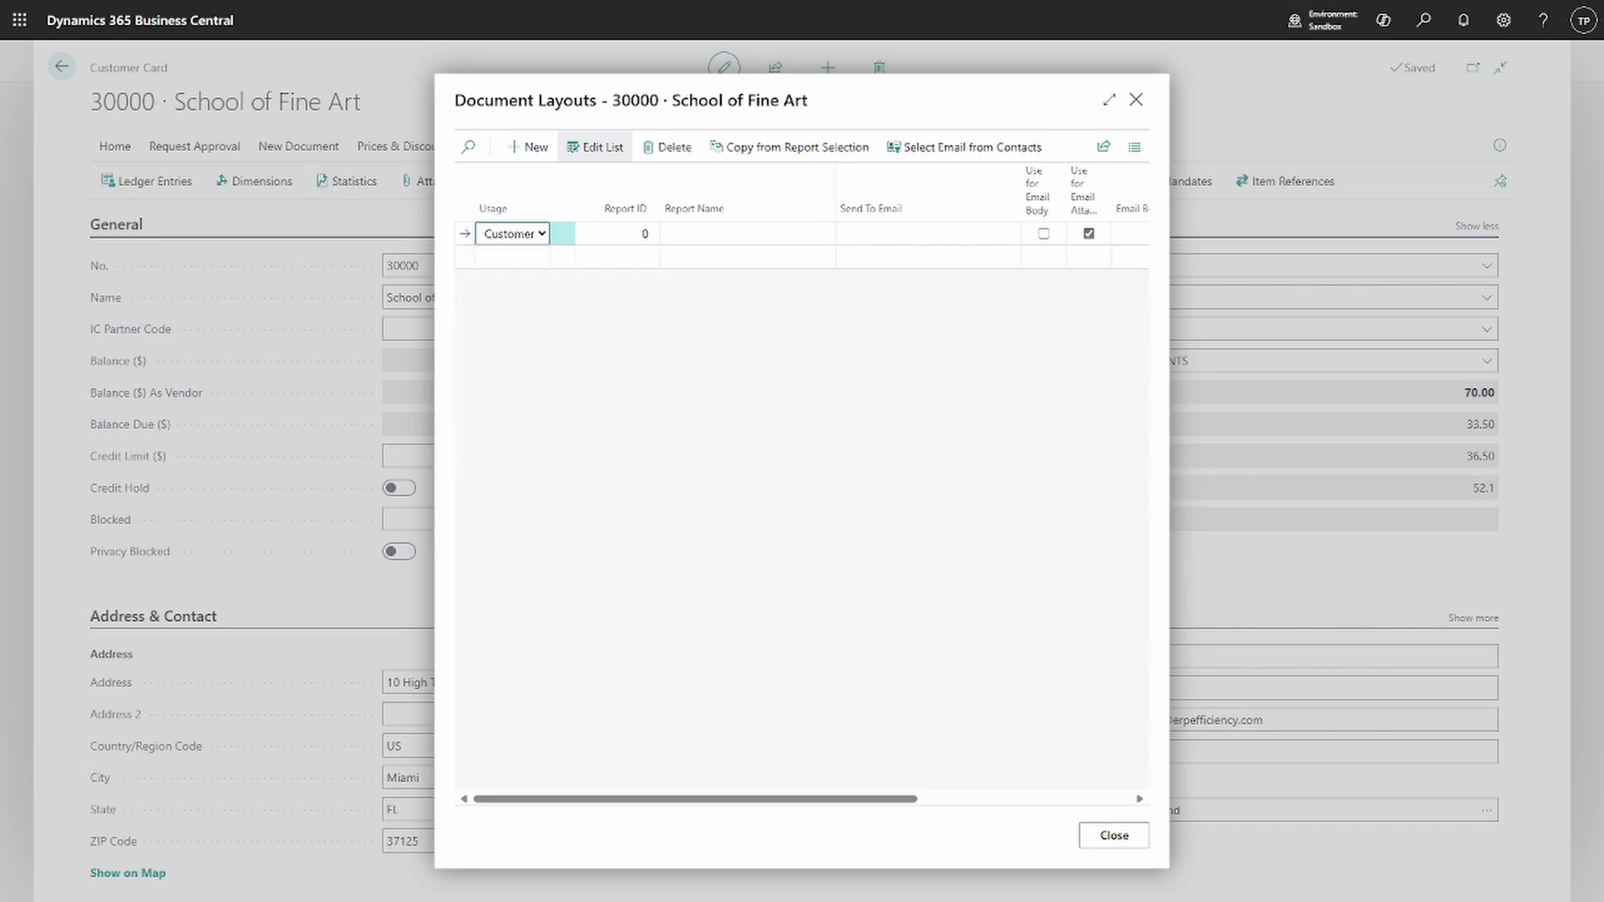
key("Tab")
type("1316")
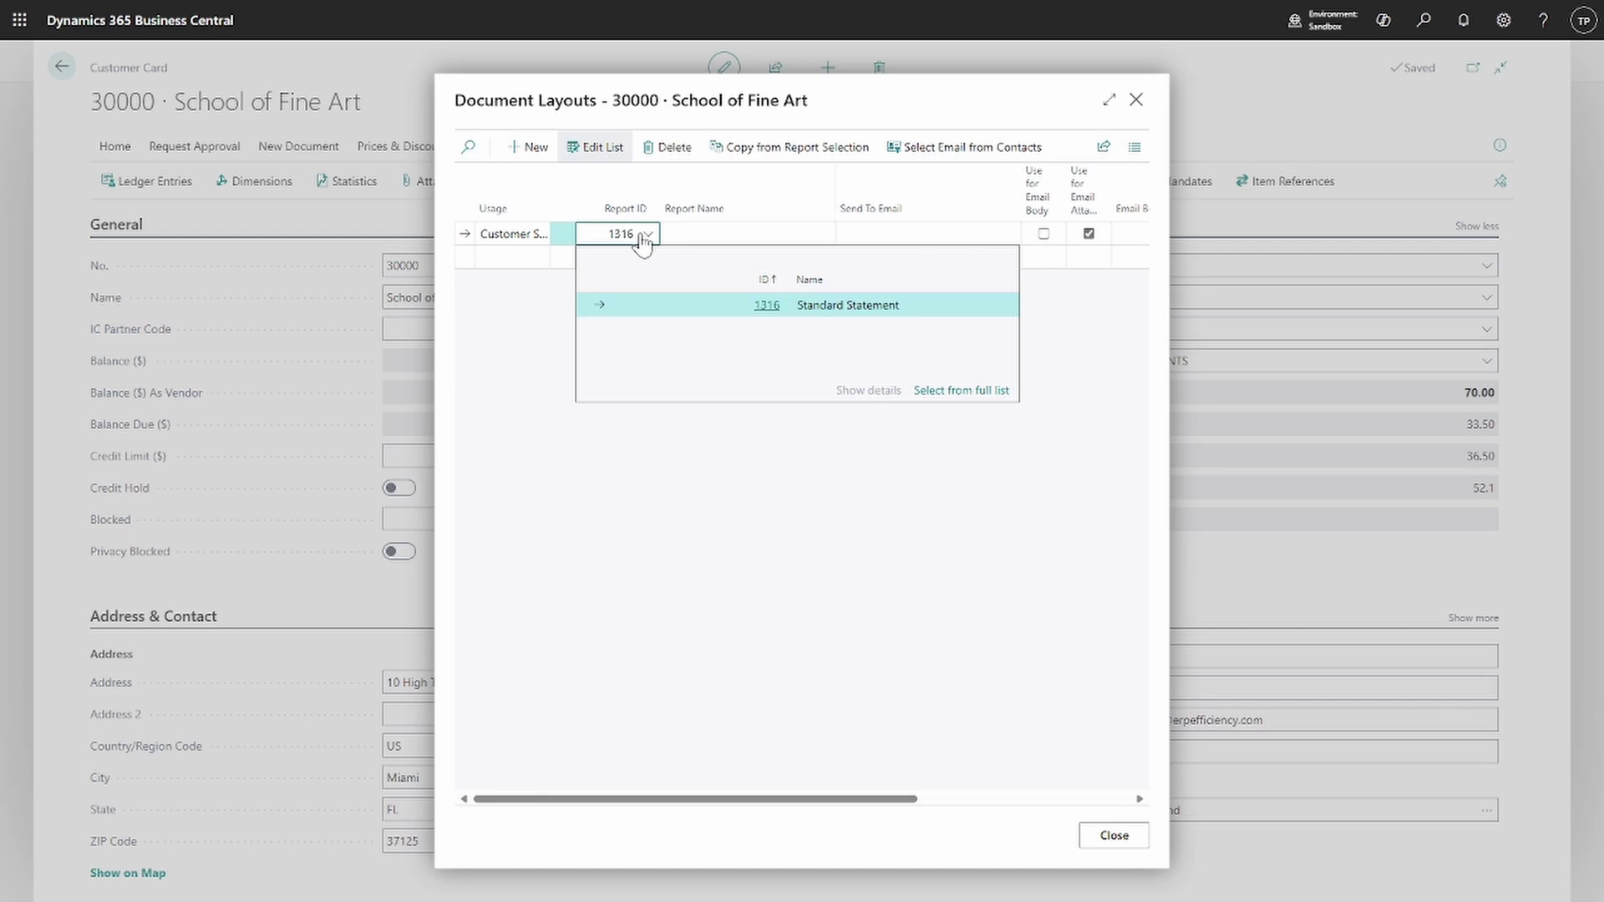
left_click(767, 317)
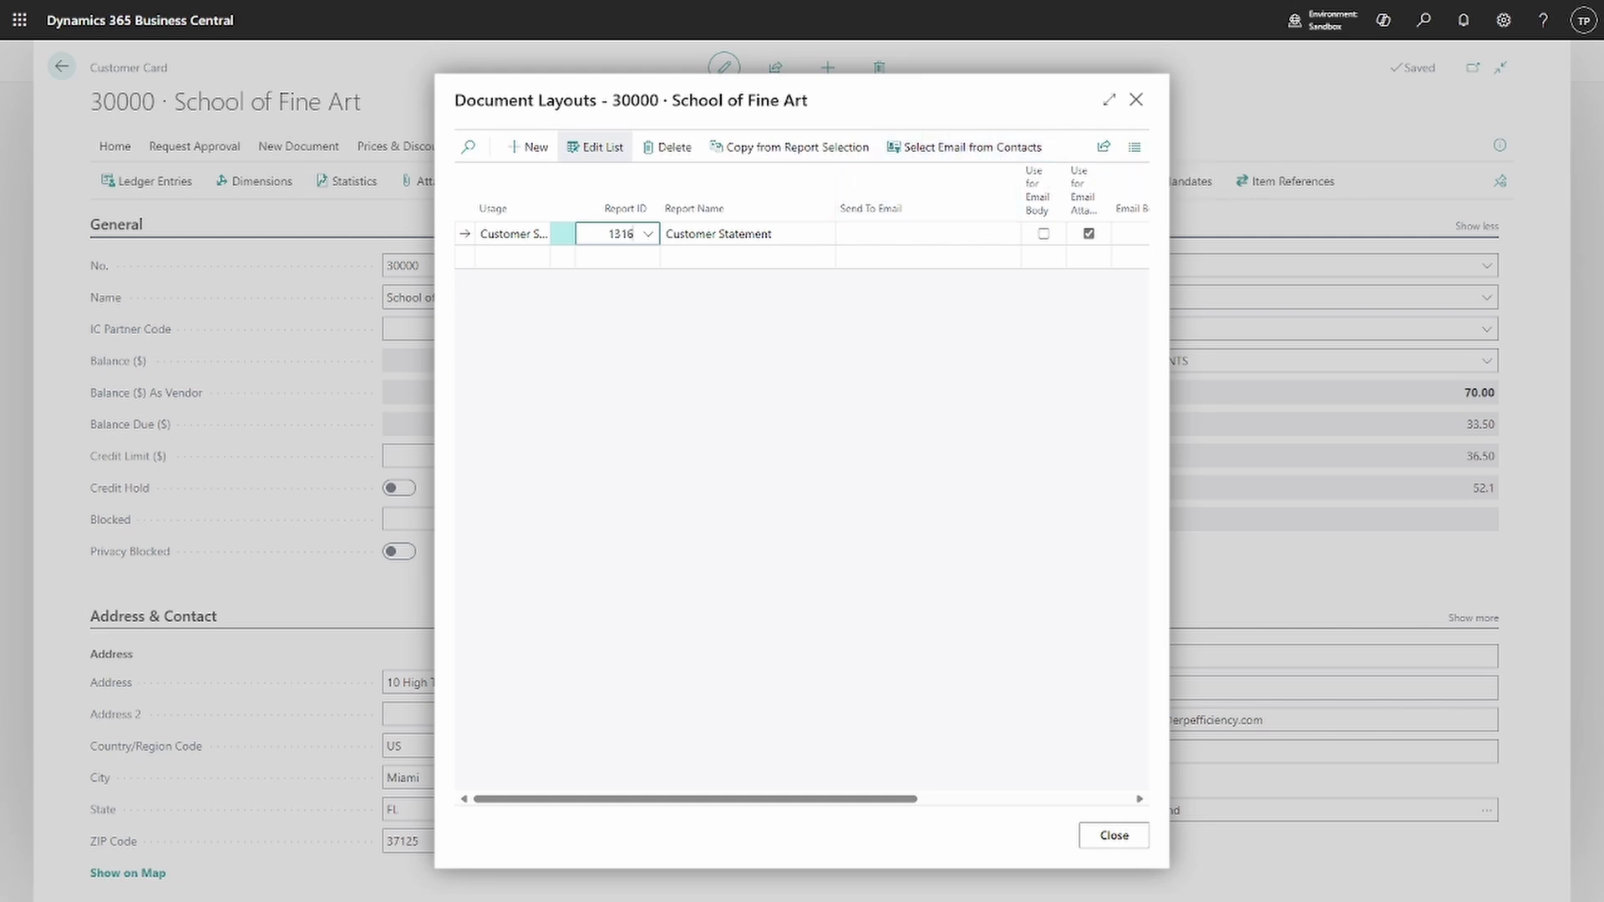
left_click(928, 234)
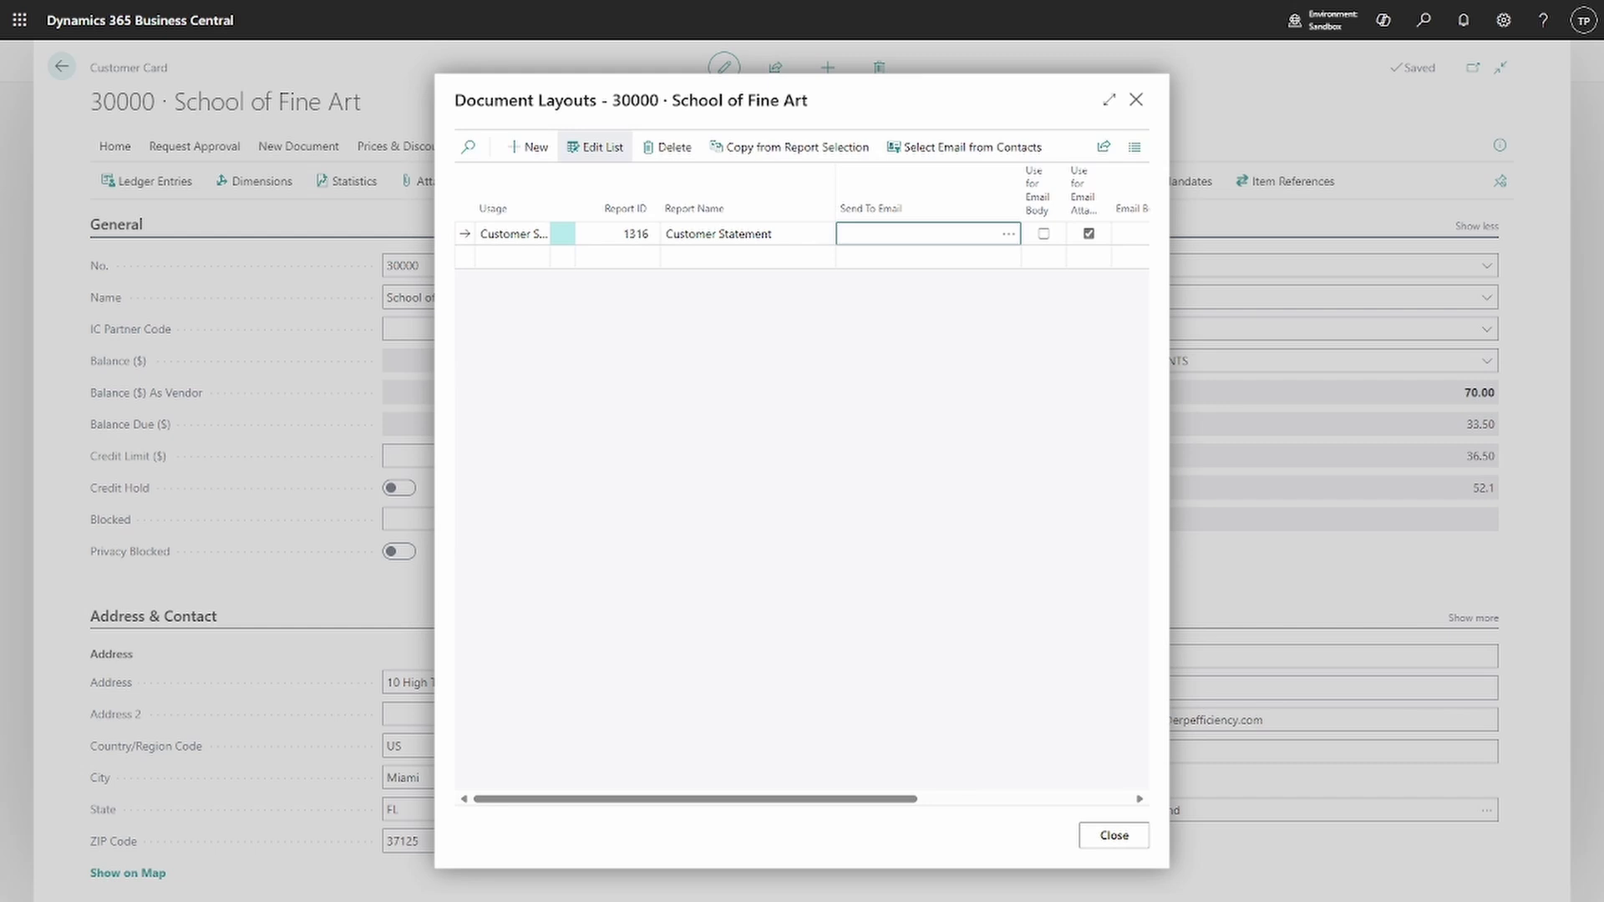
Close the document layouts and switch on Print Statements for School of Fine Art
left_click(1108, 841)
scroll(742, 569, "down", 5)
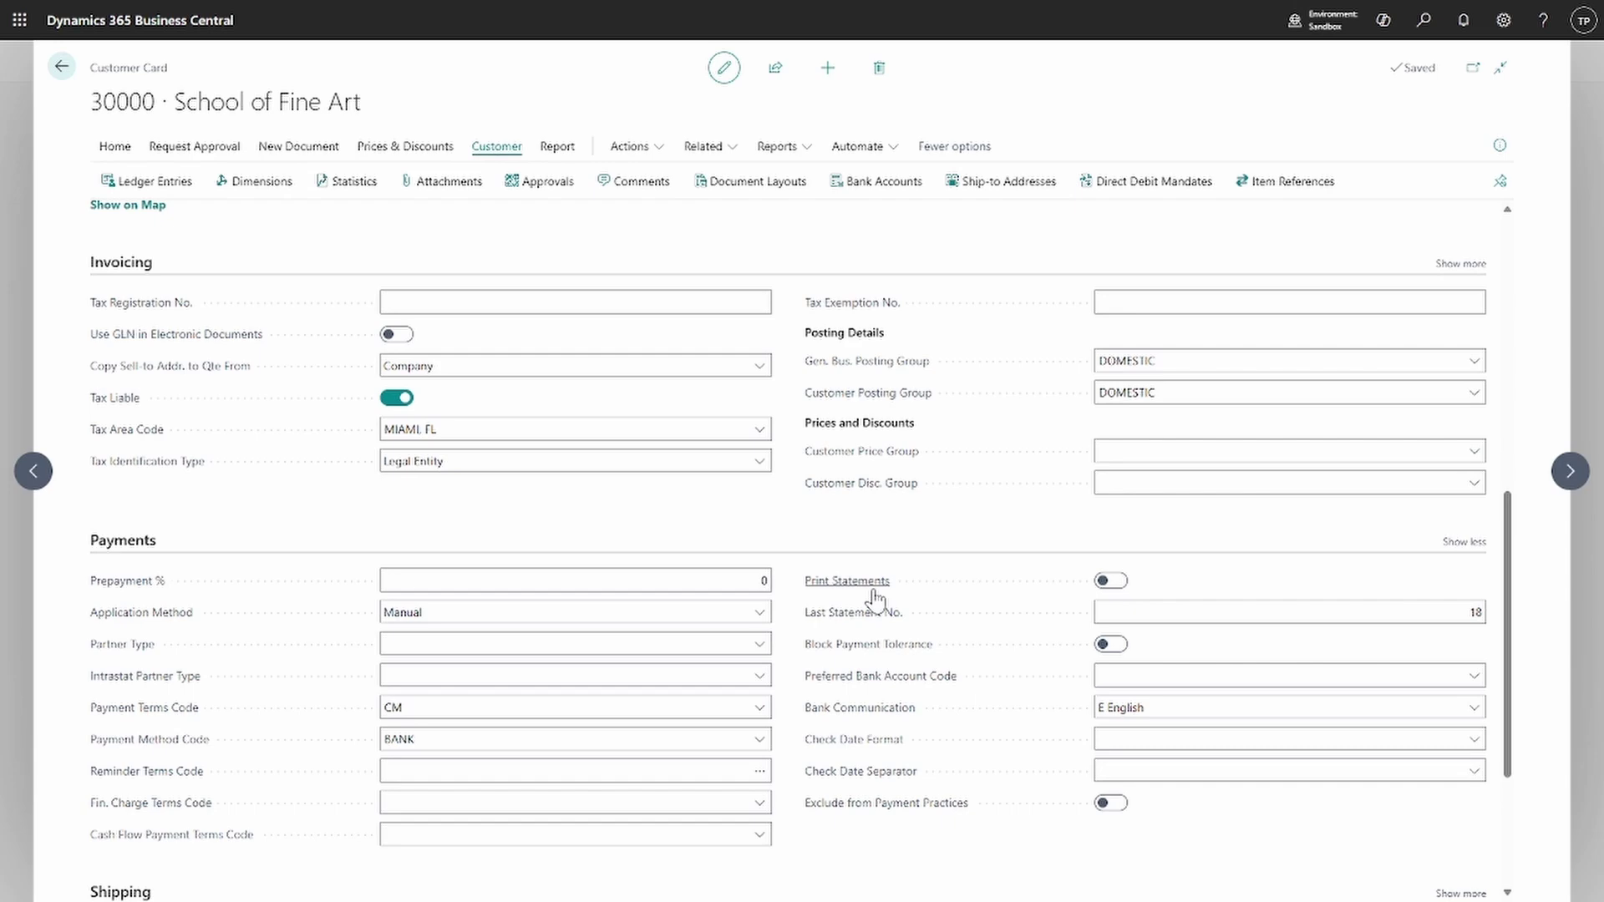
left_click(1112, 580)
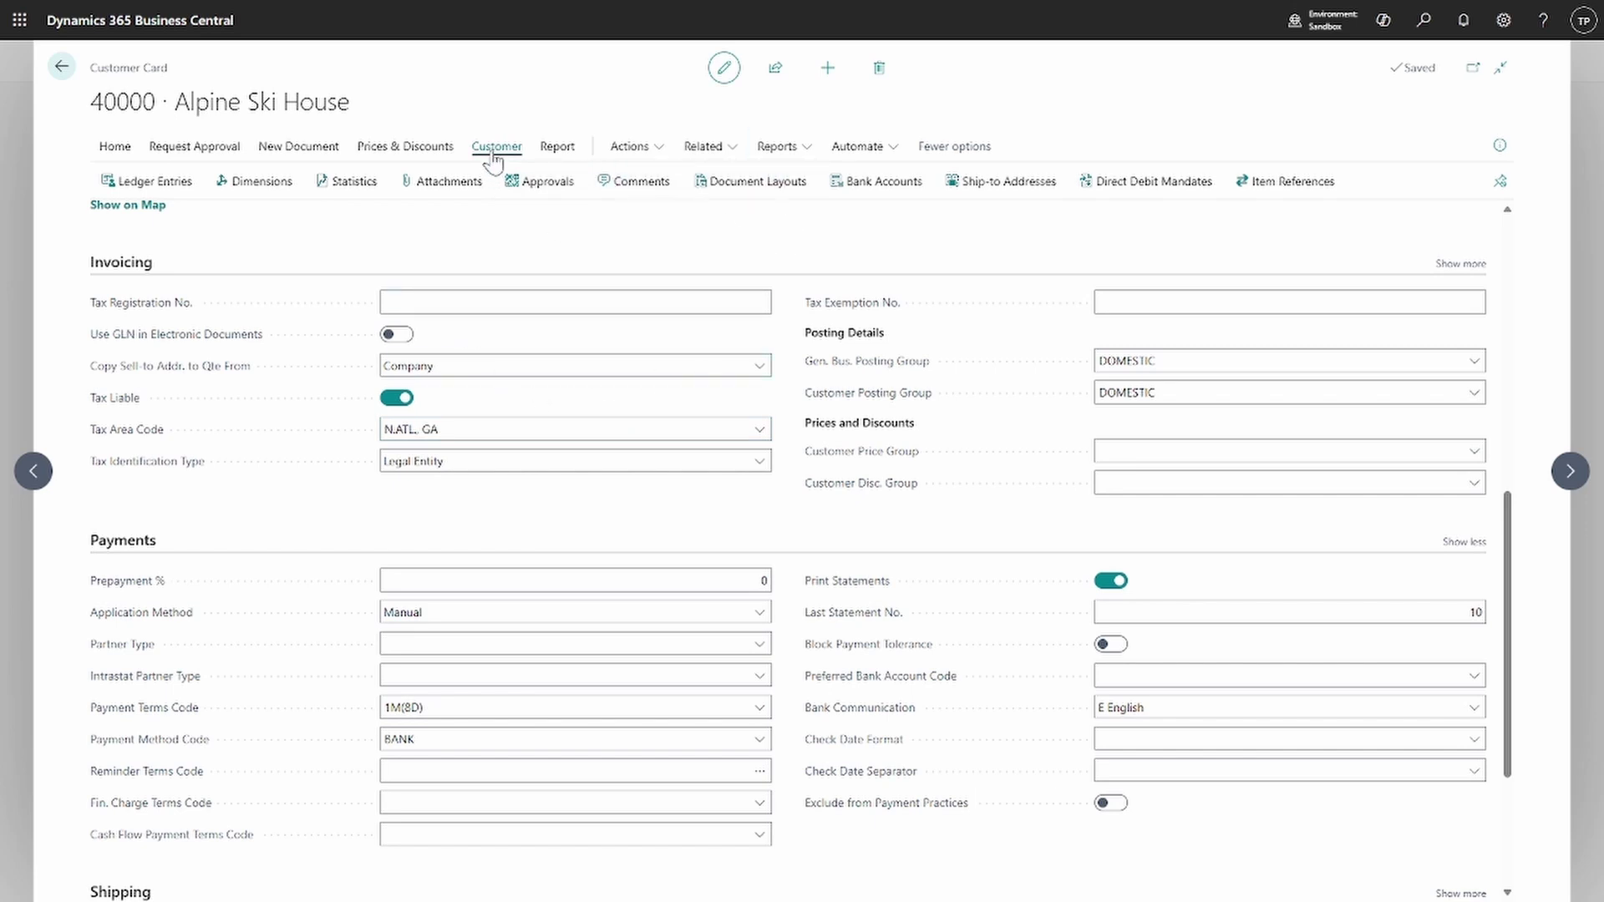
Check Alpine Ski House's Customer Statement layout (report 1316), then return to the customer list
left_click(752, 182)
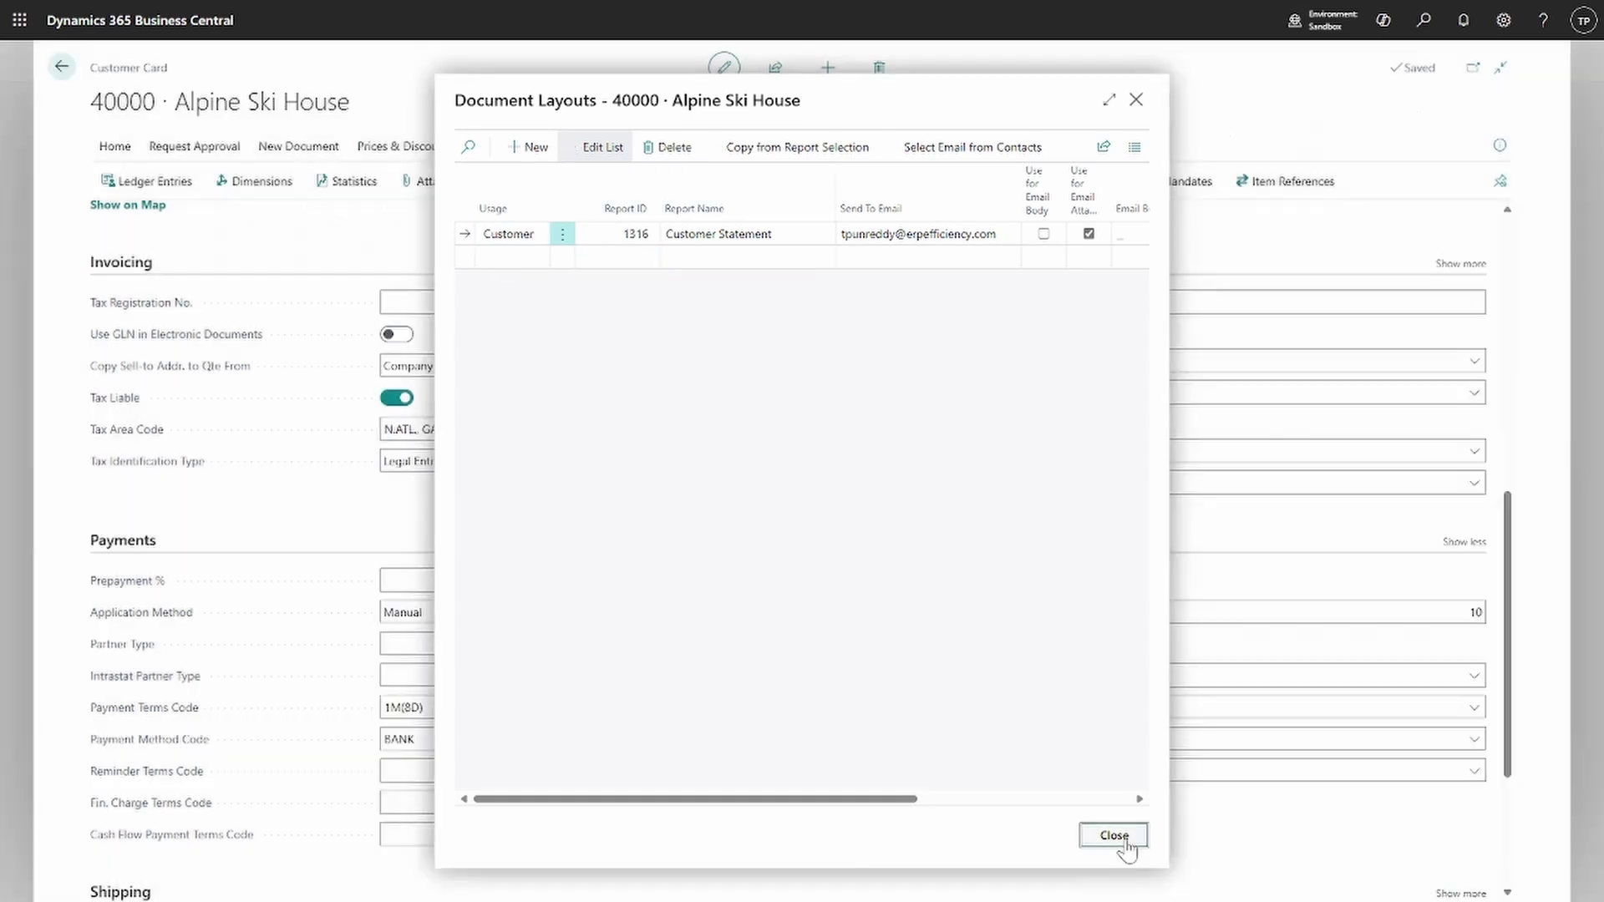
left_click(1115, 836)
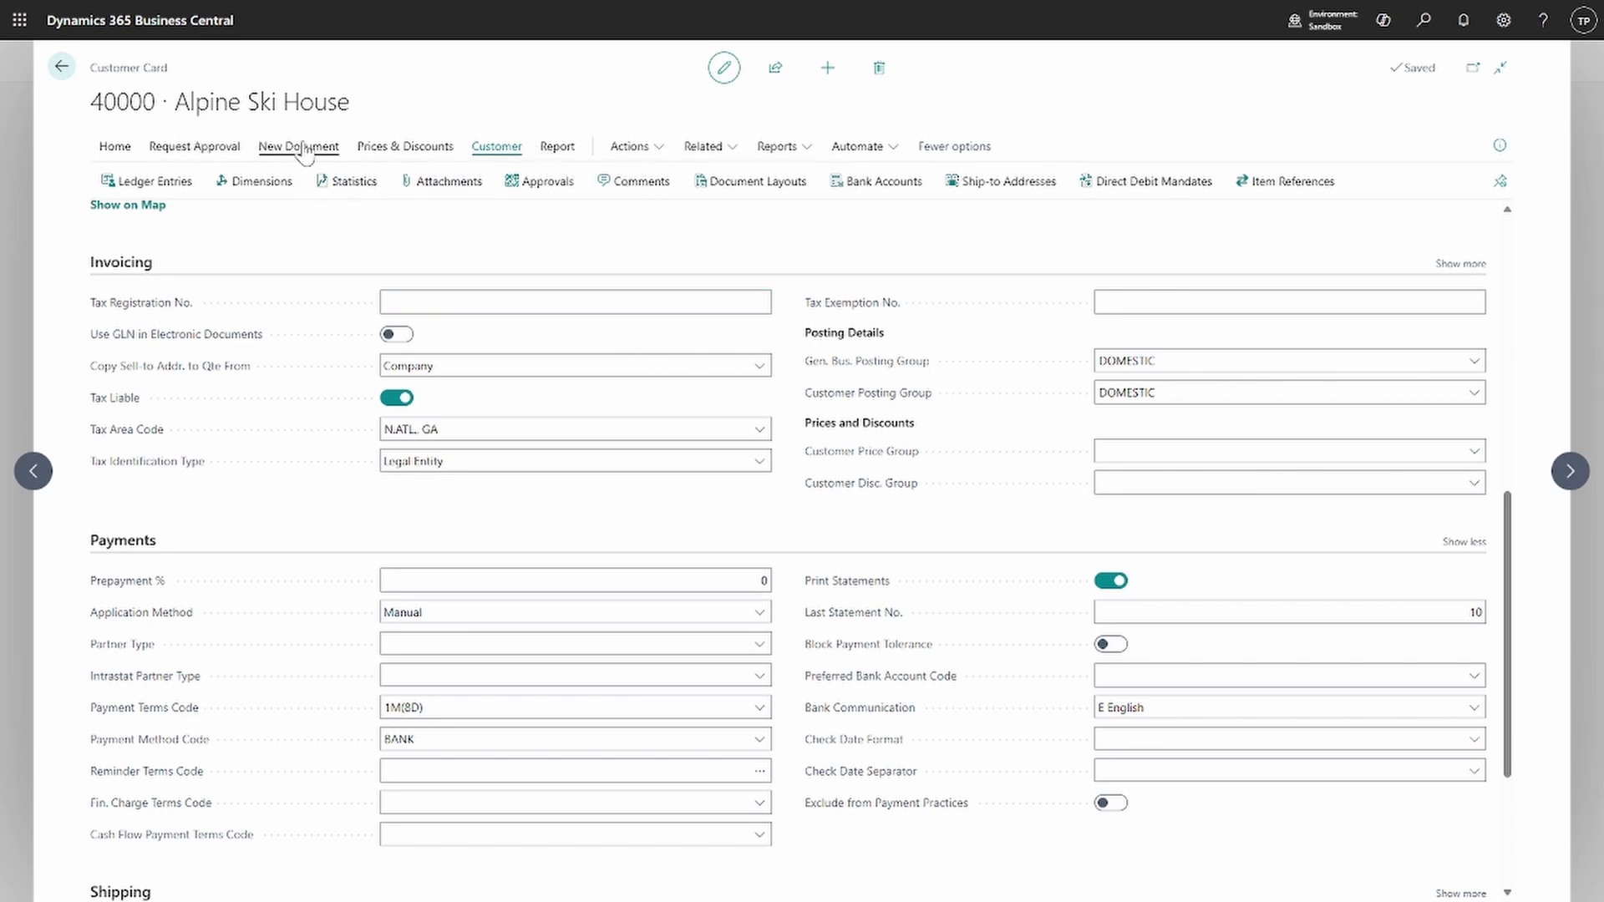
left_click(62, 66)
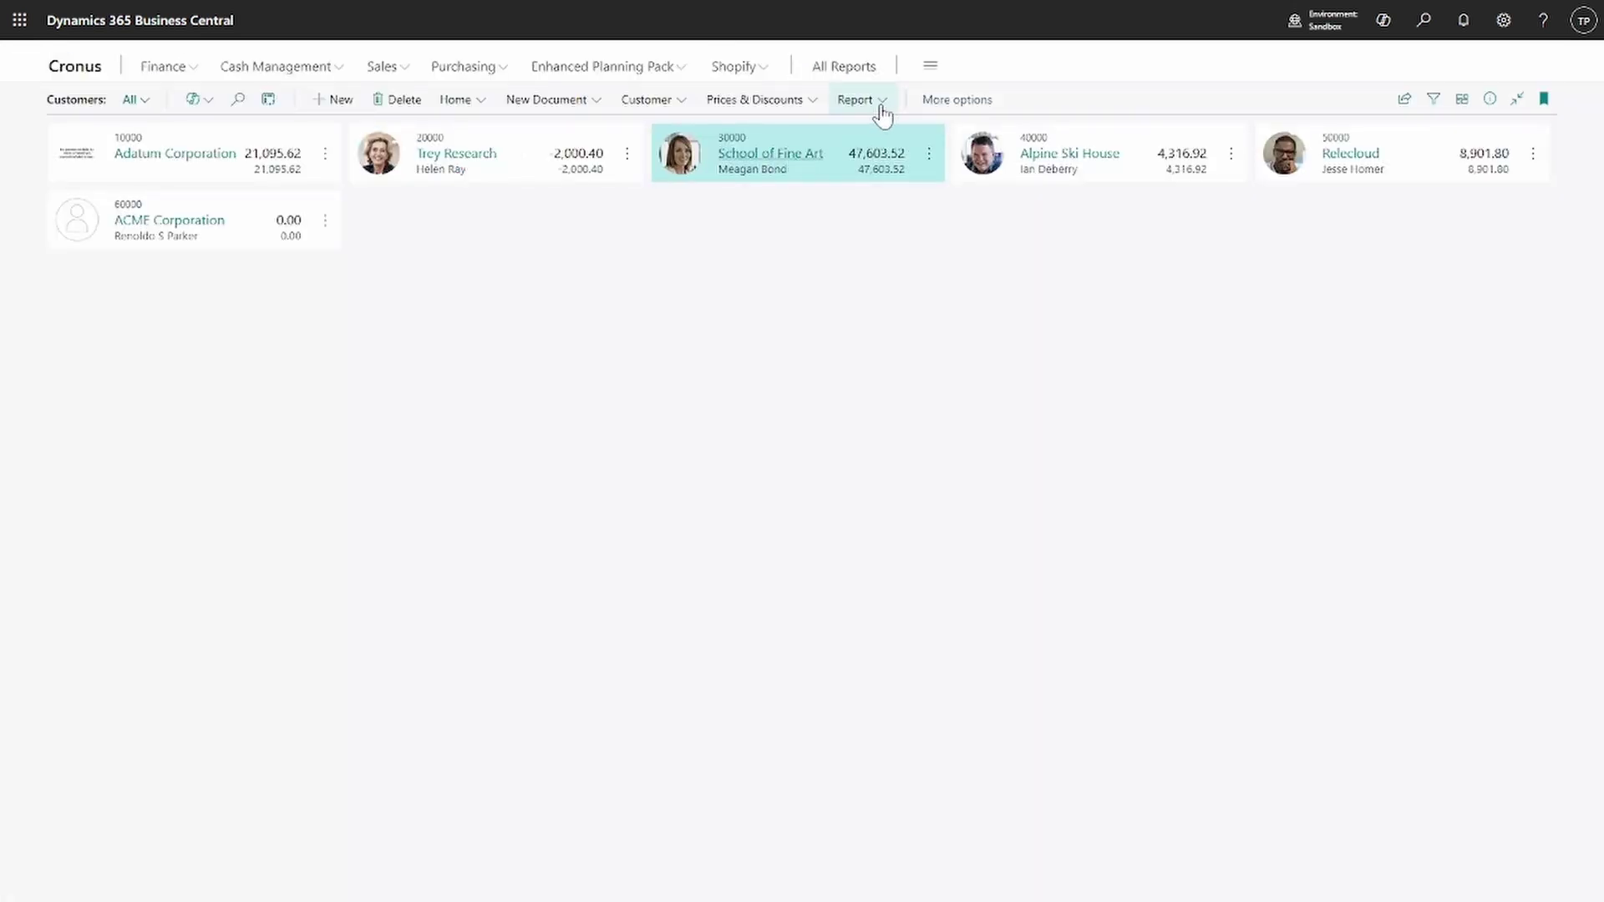
Fill in Customer Statement for 1/1/2020–8/31/2024: Open Item style, Email output, Print Statements Yes
left_click(862, 100)
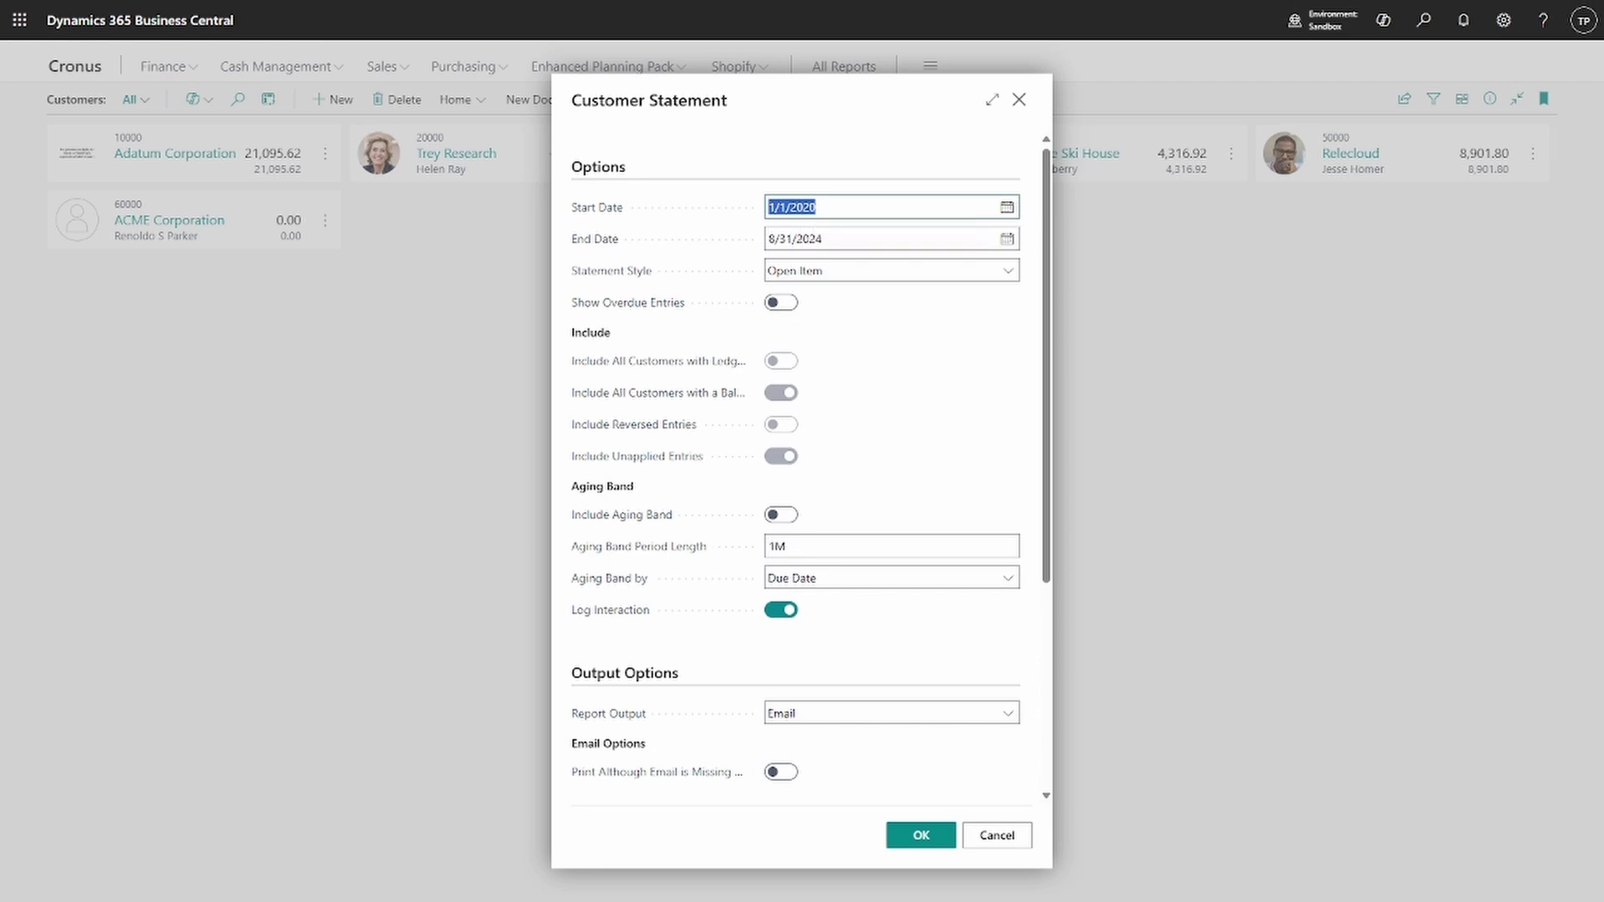
left_click(877, 238)
key("Tab")
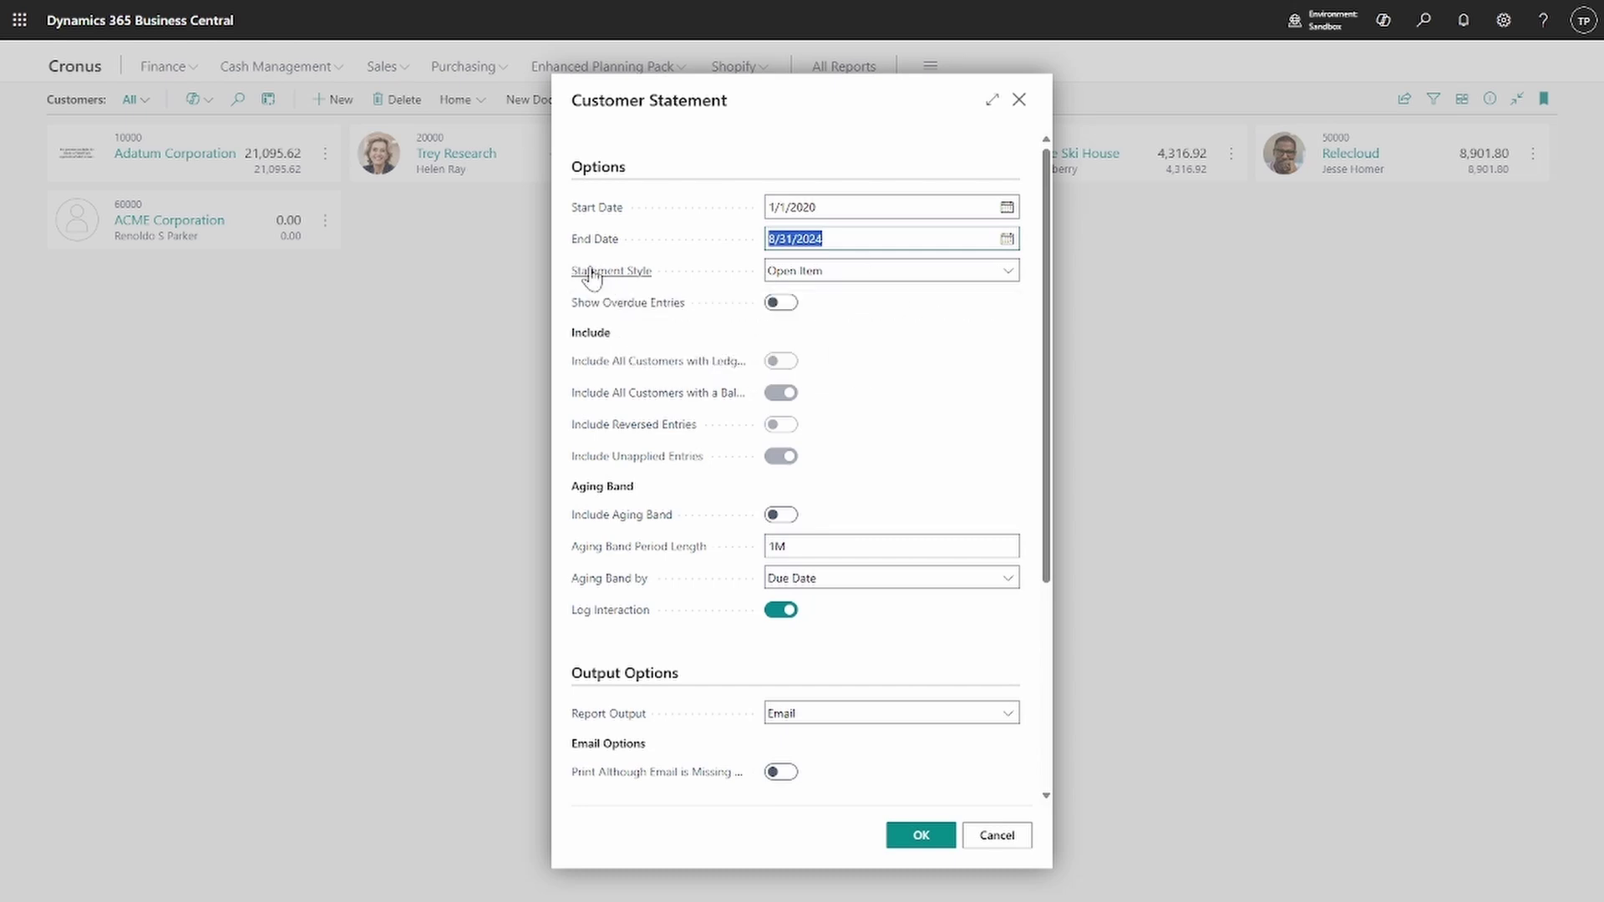
left_click(827, 271)
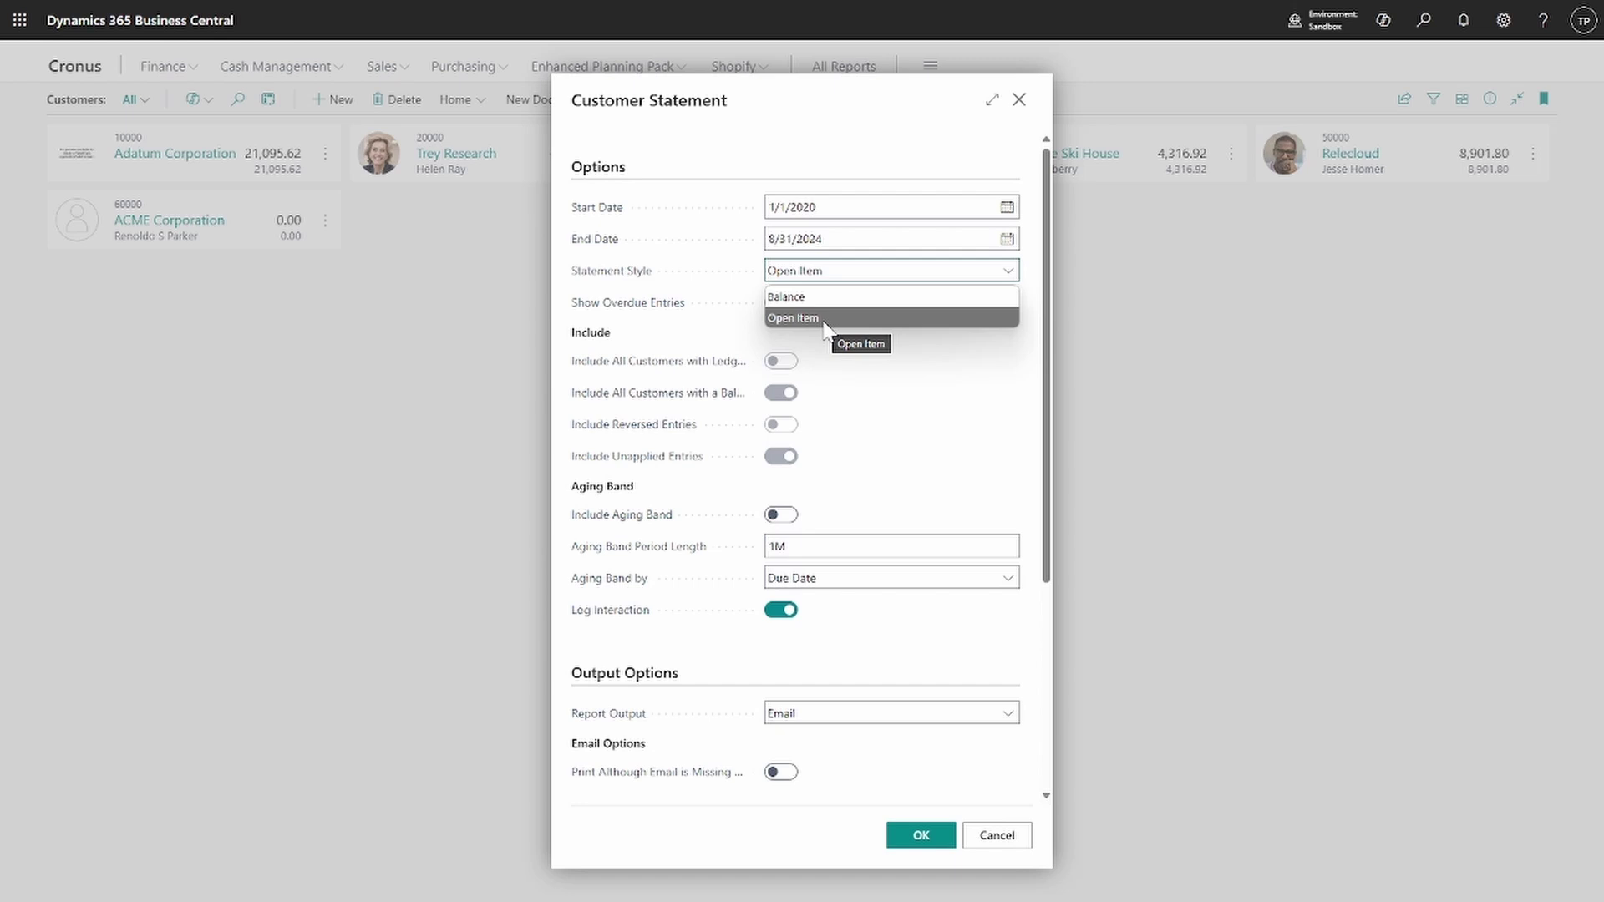
left_click(824, 318)
scroll(909, 489, "down", 3)
scroll(798, 509, "down", 2)
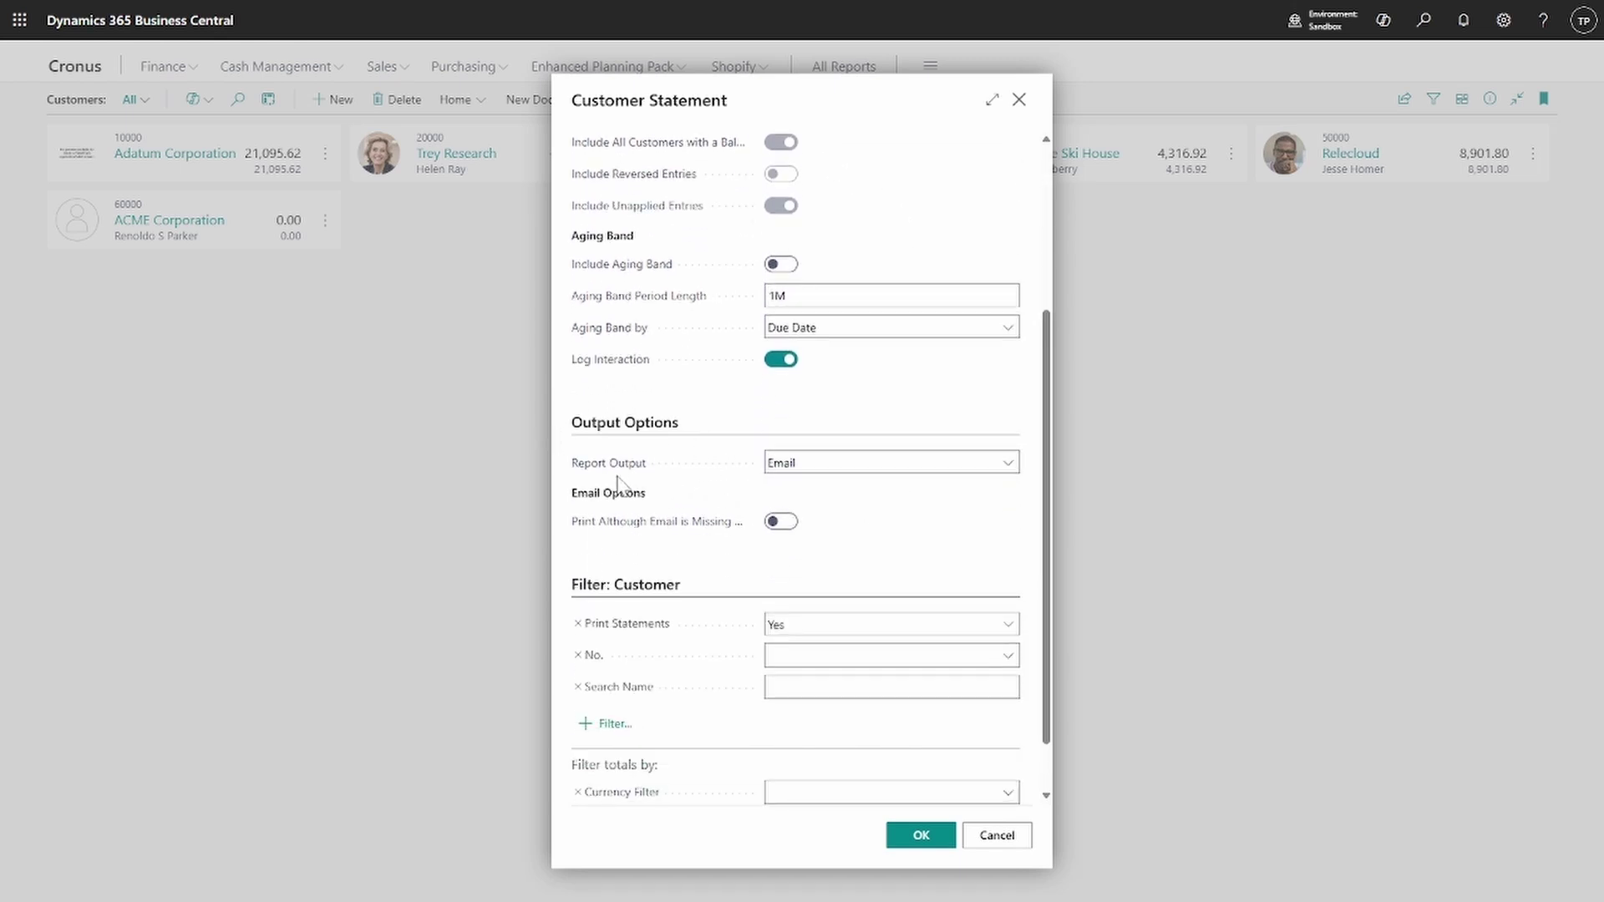
left_click(809, 462)
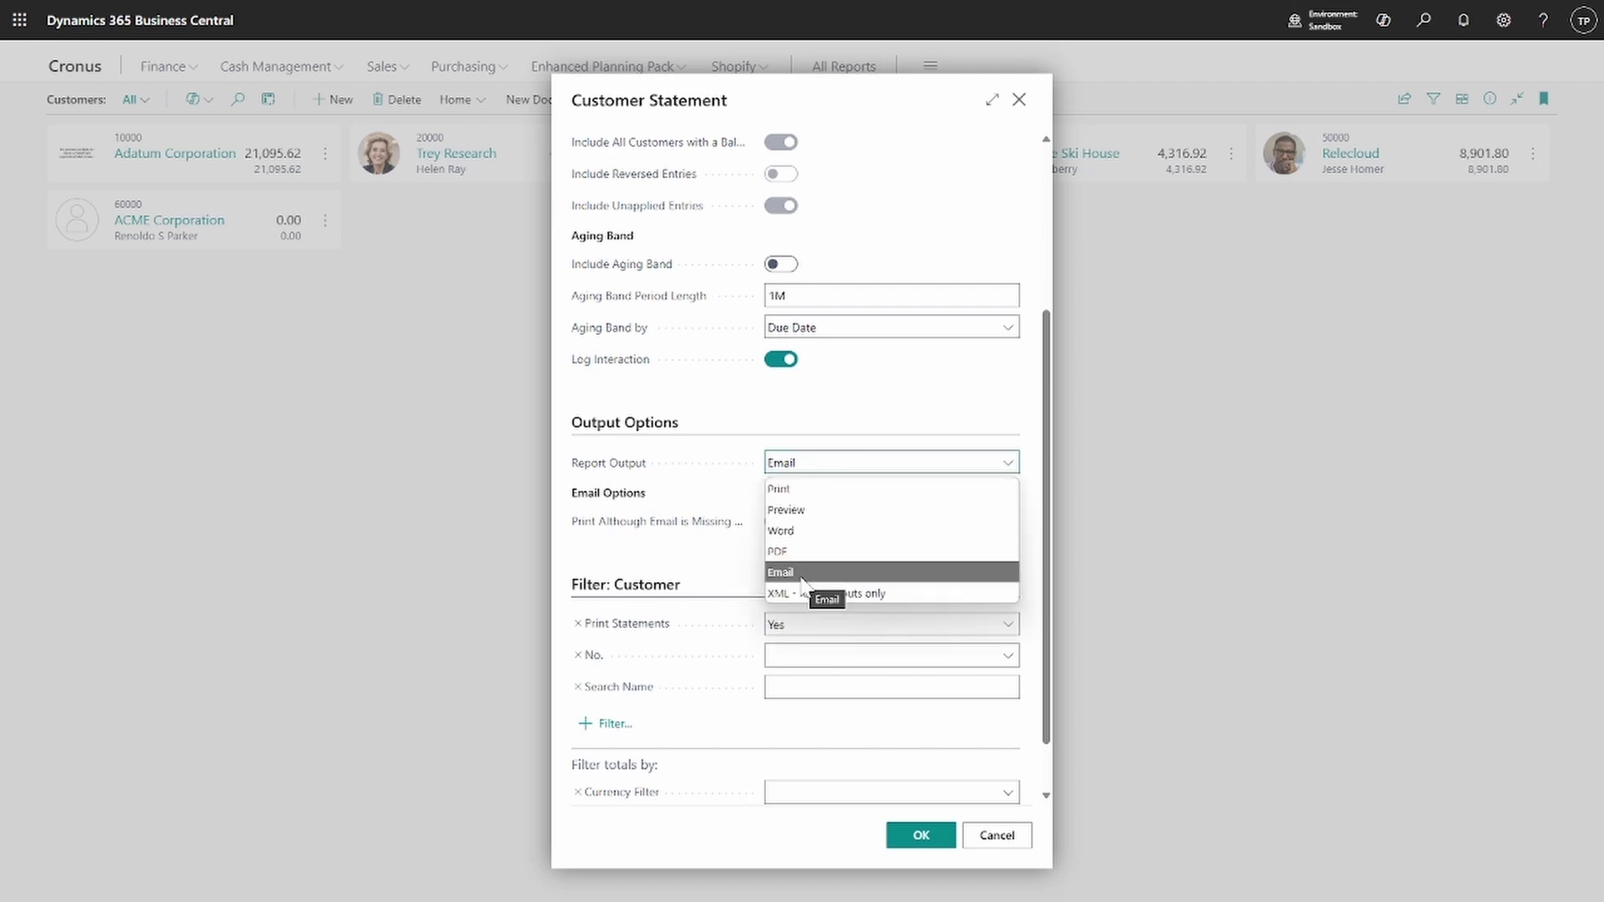
left_click(803, 577)
scroll(816, 570, "down", 1)
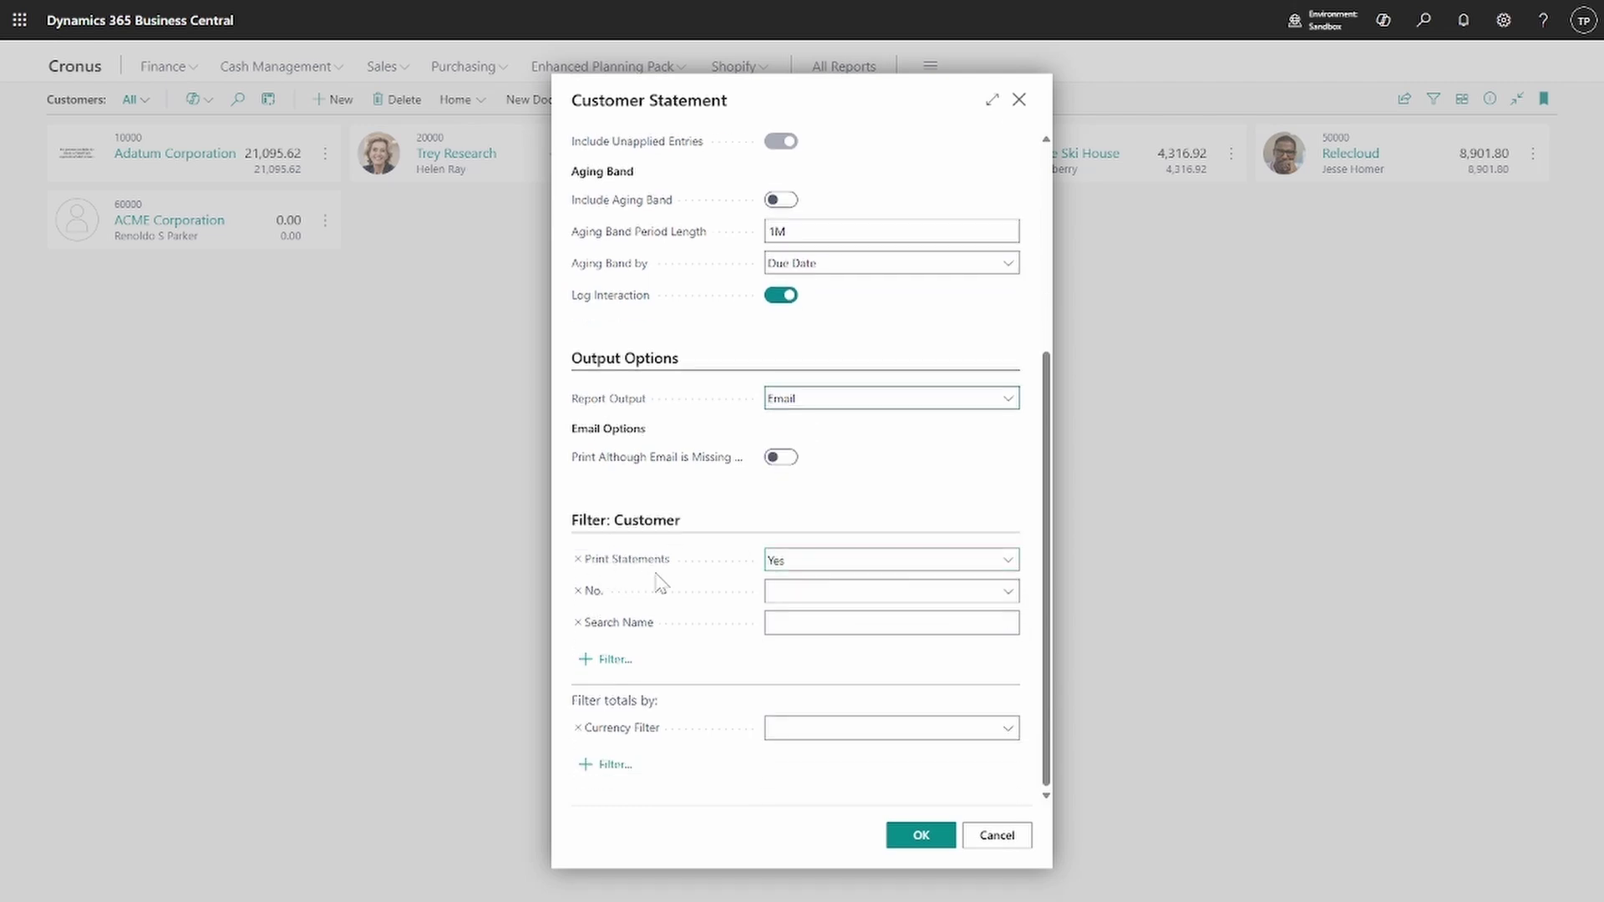
left_click(825, 566)
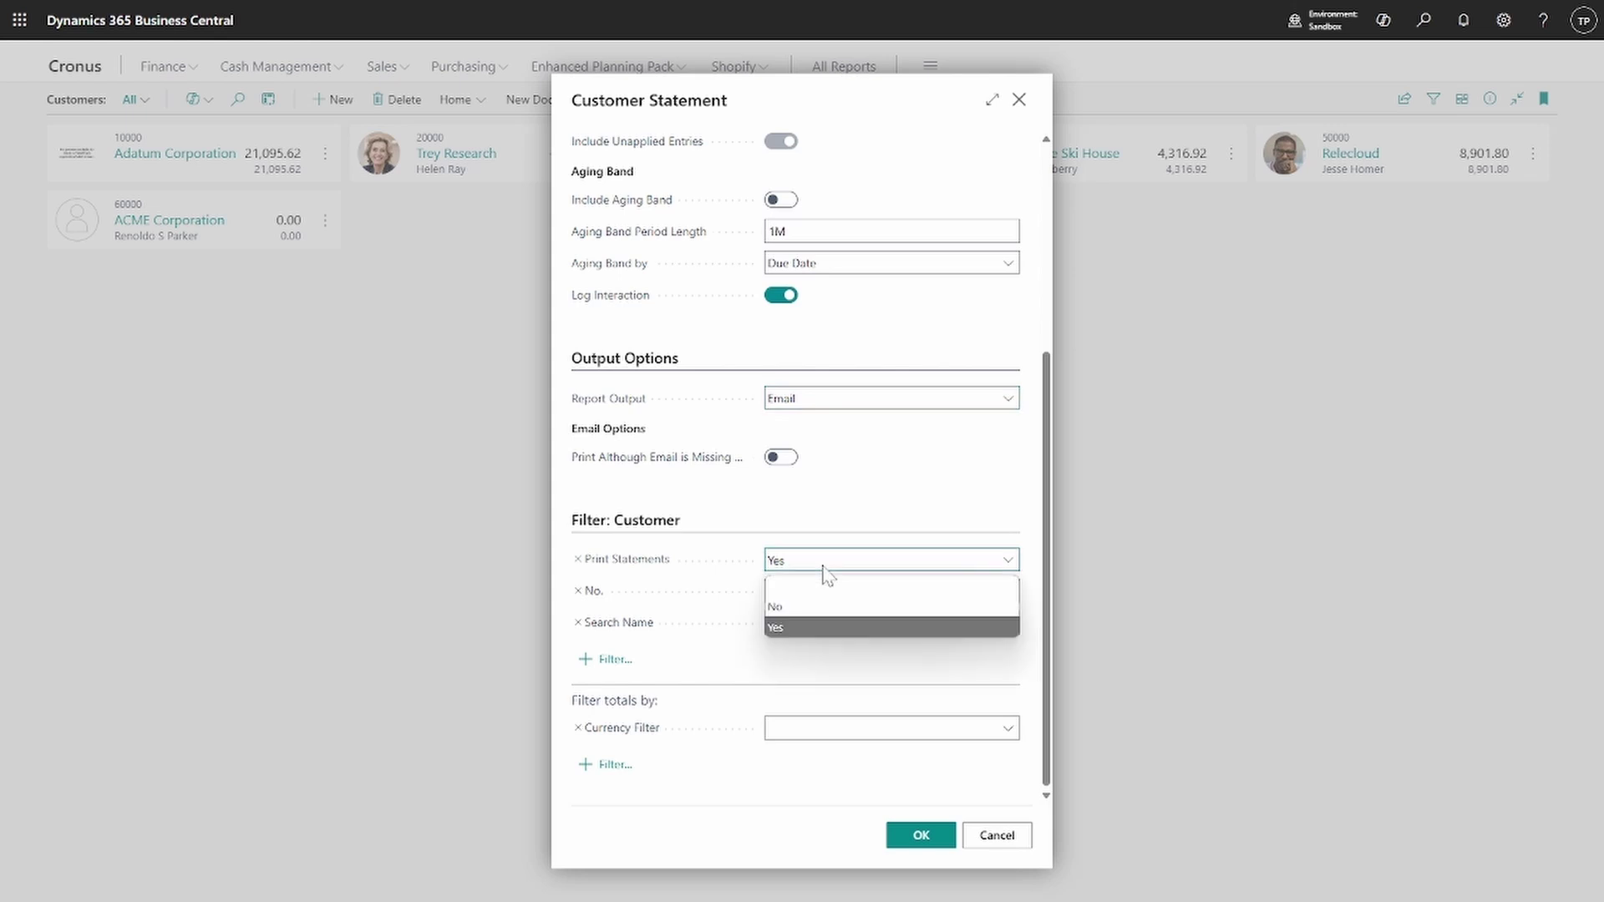
left_click(826, 571)
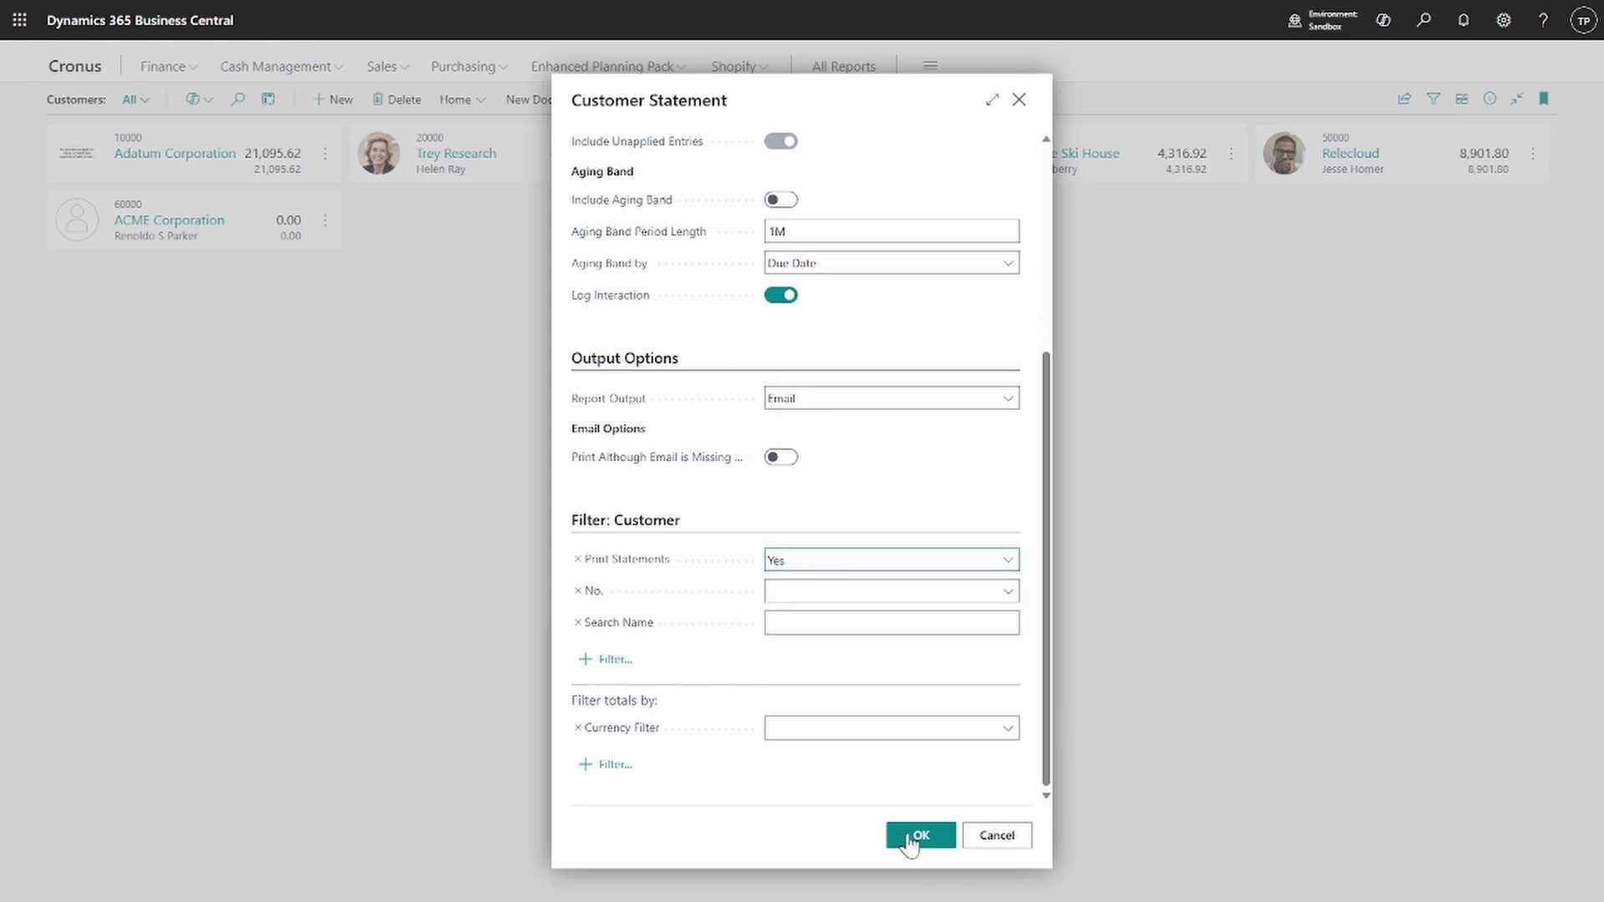
Submit the statement request and have its job queue entry run immediately
left_click(921, 835)
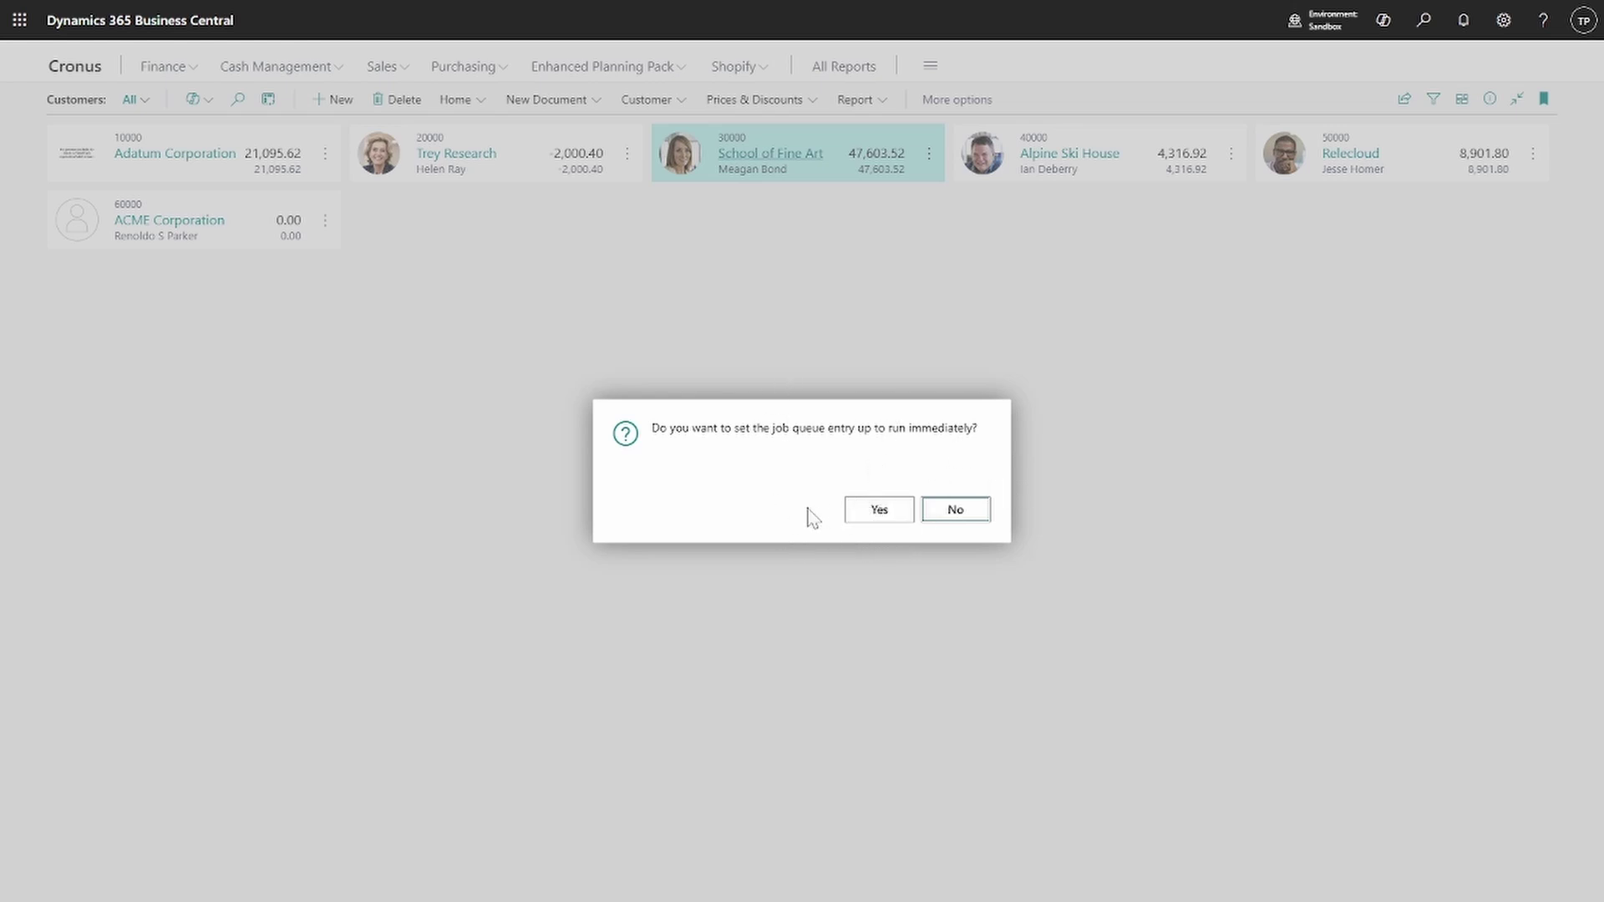
left_click(879, 508)
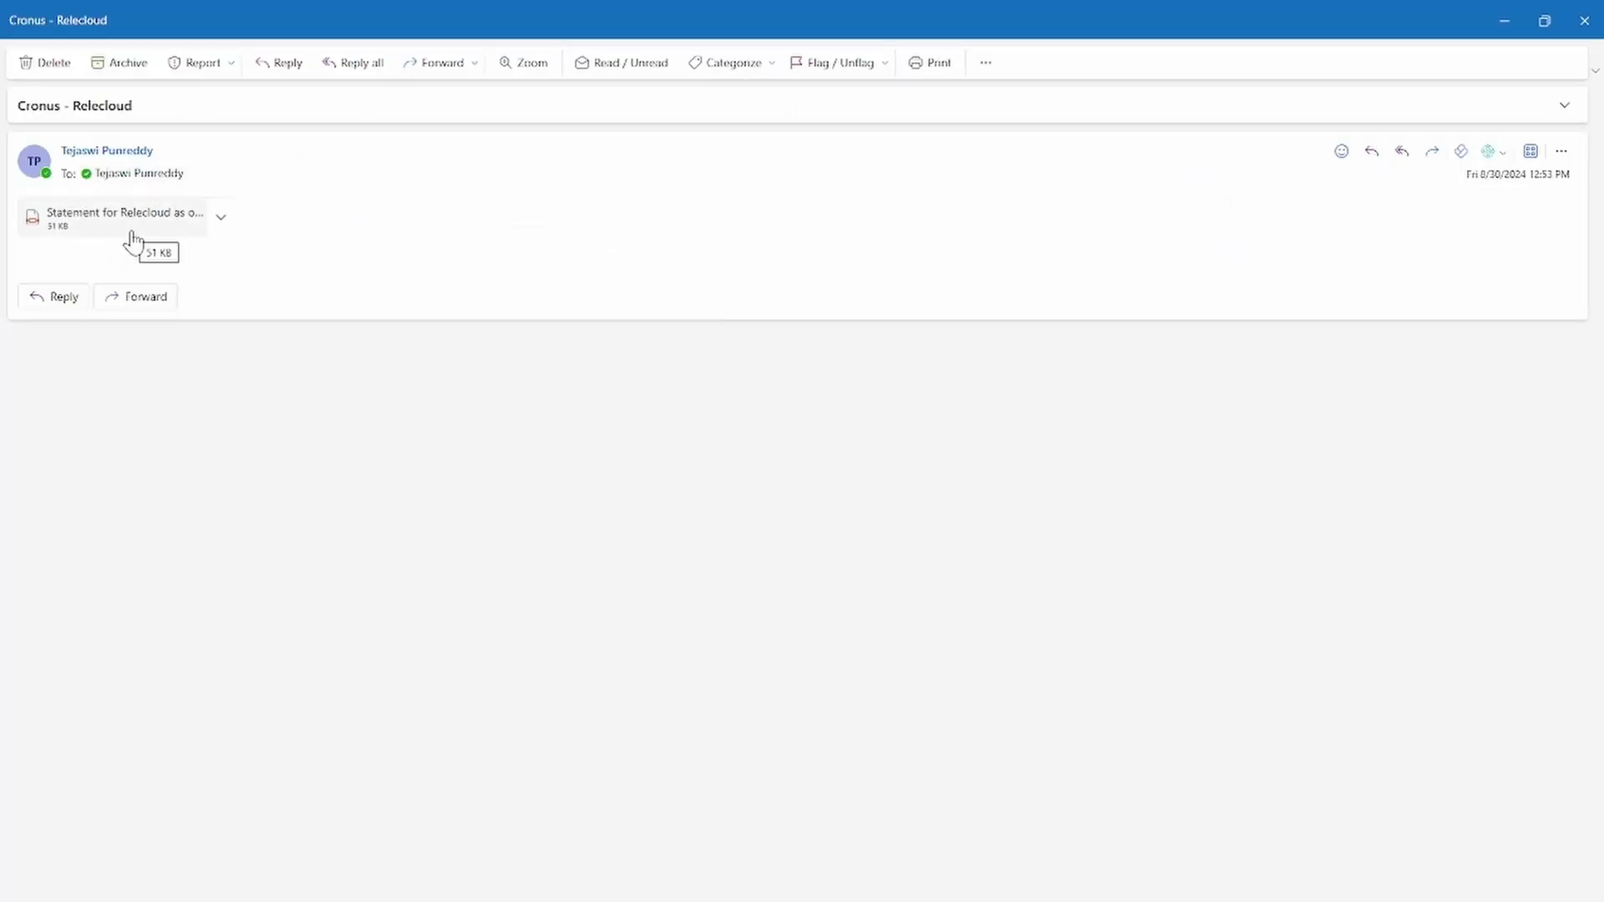
Preview Relecloud's emailed statement PDF, showing four invoices totaling 8,901.80 USD
left_click(132, 219)
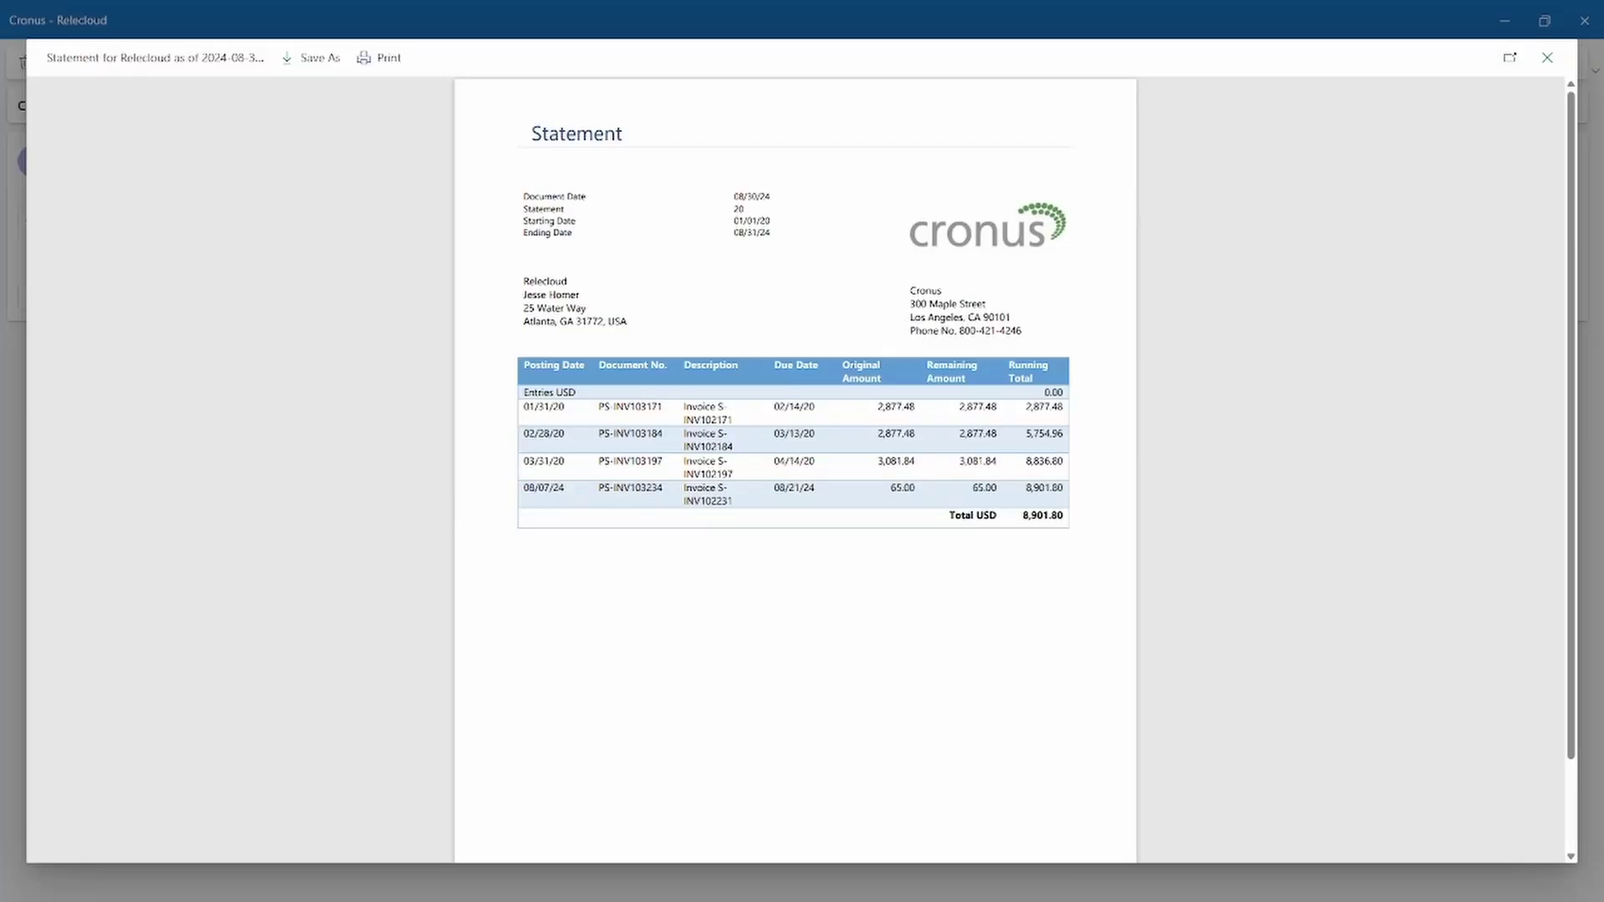